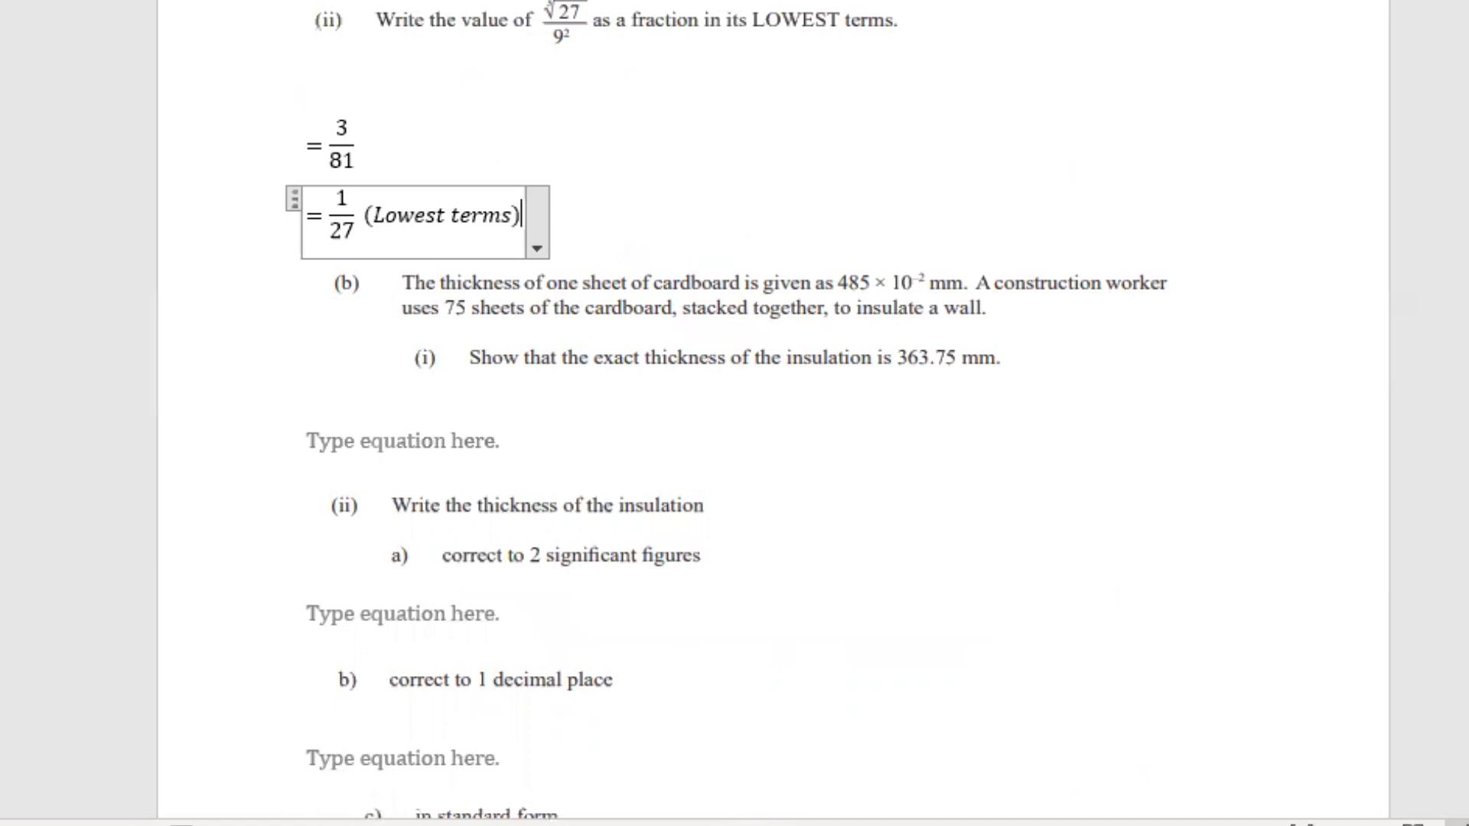
- Place the cursor in the answer equation placeholder under part (i)
click(462, 442)
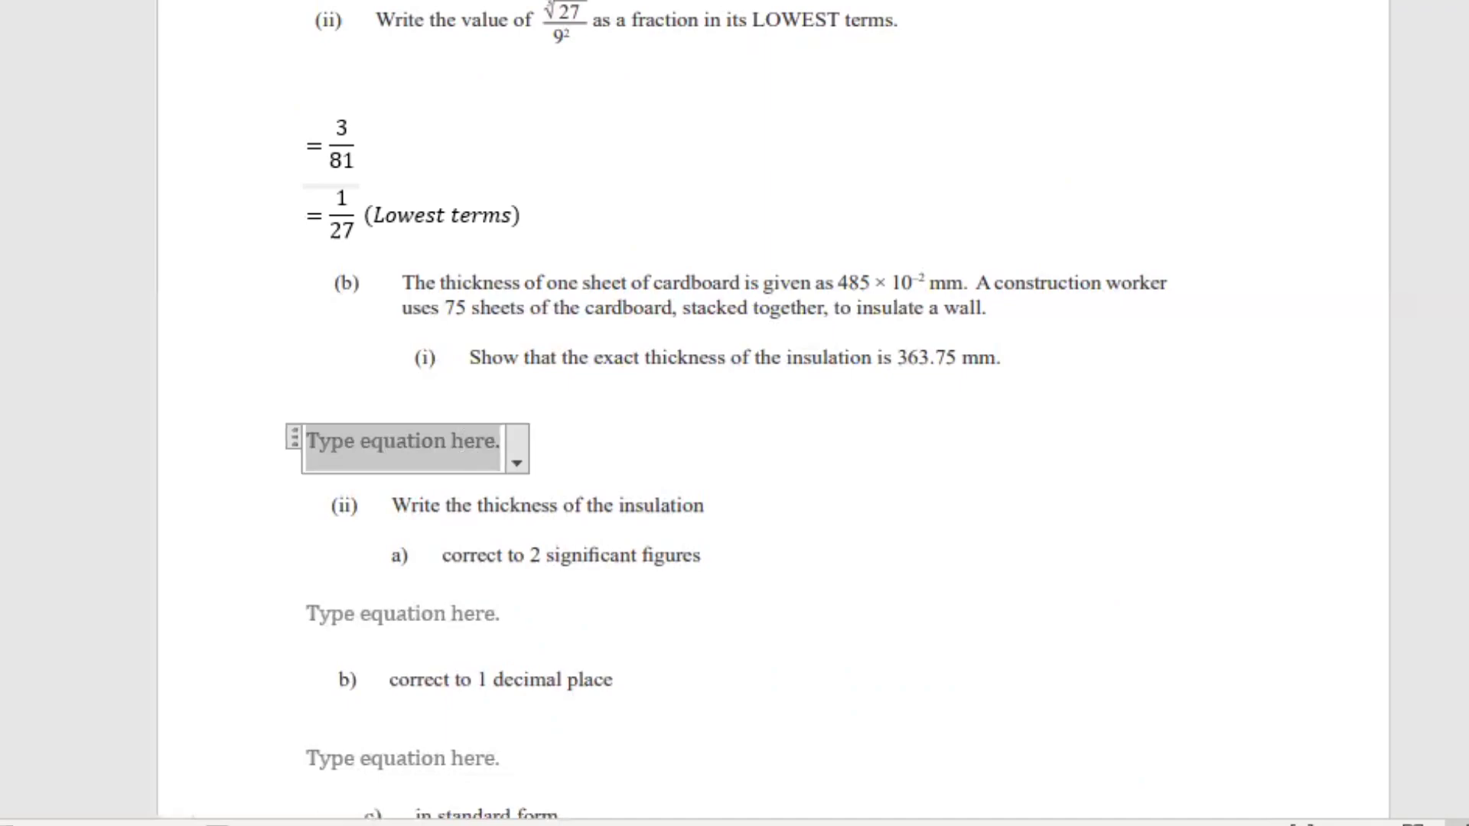
- Write 485 × 10⁻² × 75 sheets, then begin the next equation line with '='
text(485)
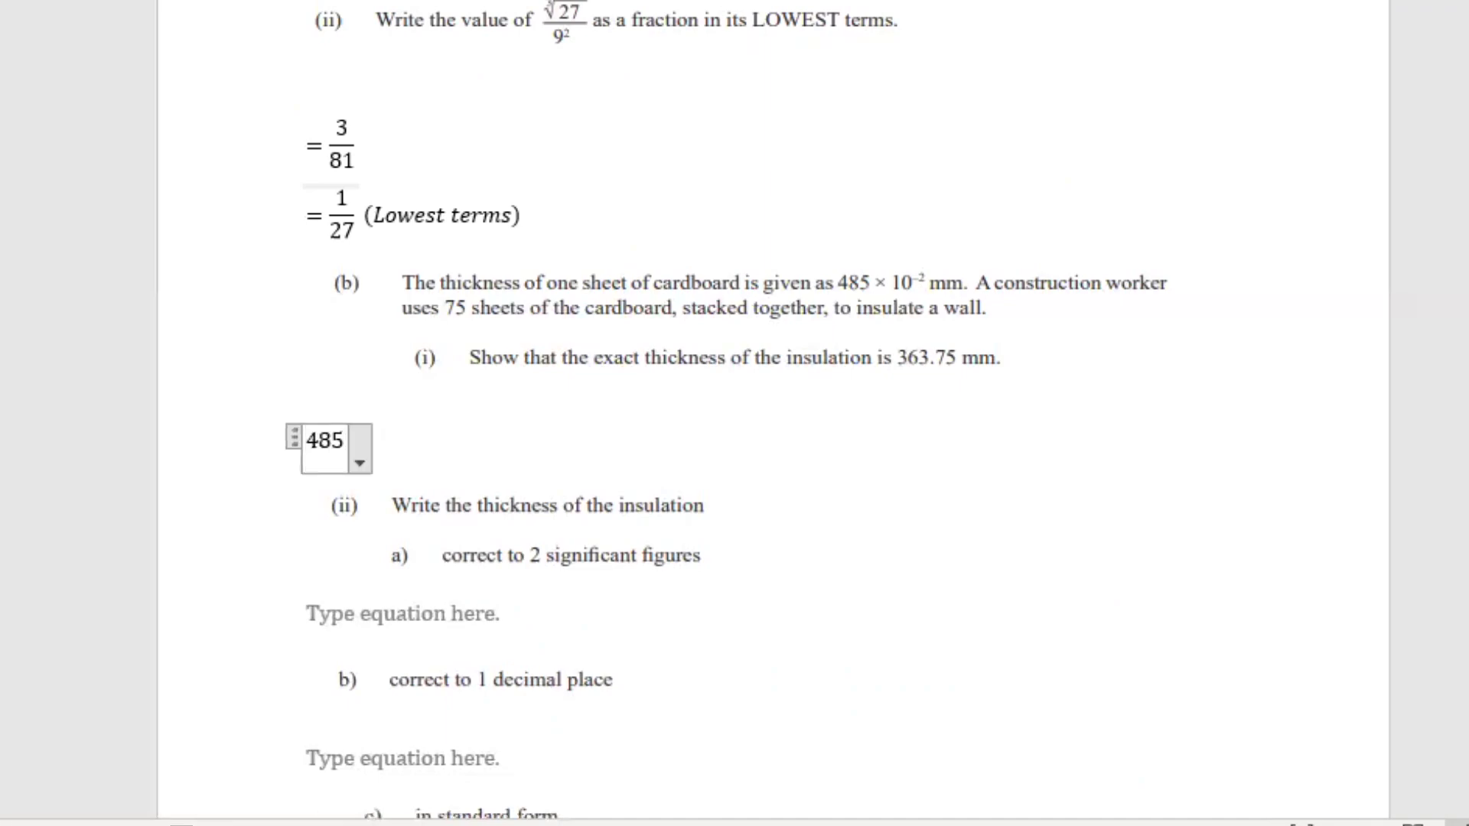
text(	imes )
text(10)
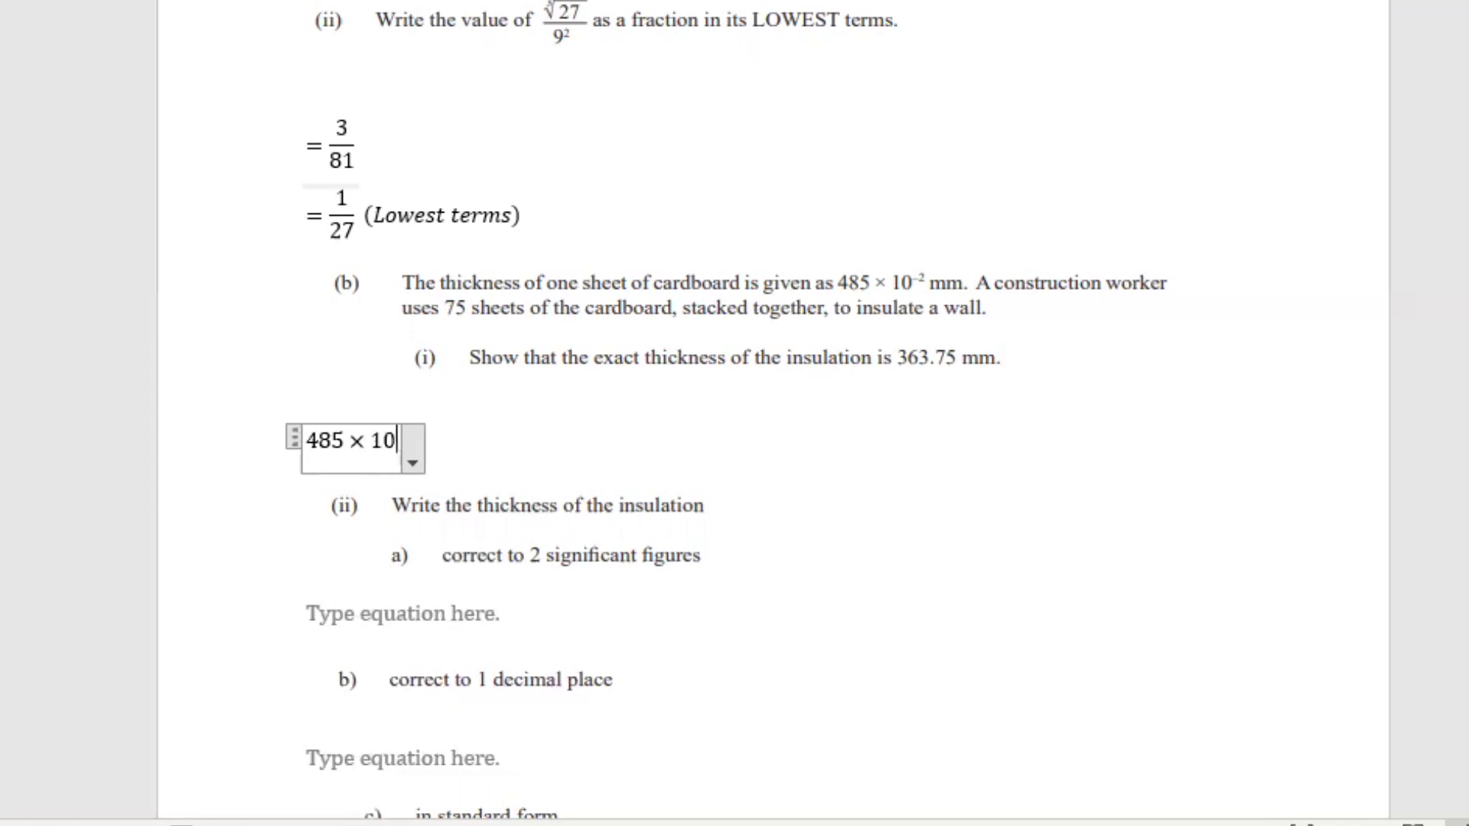
text(^-2)
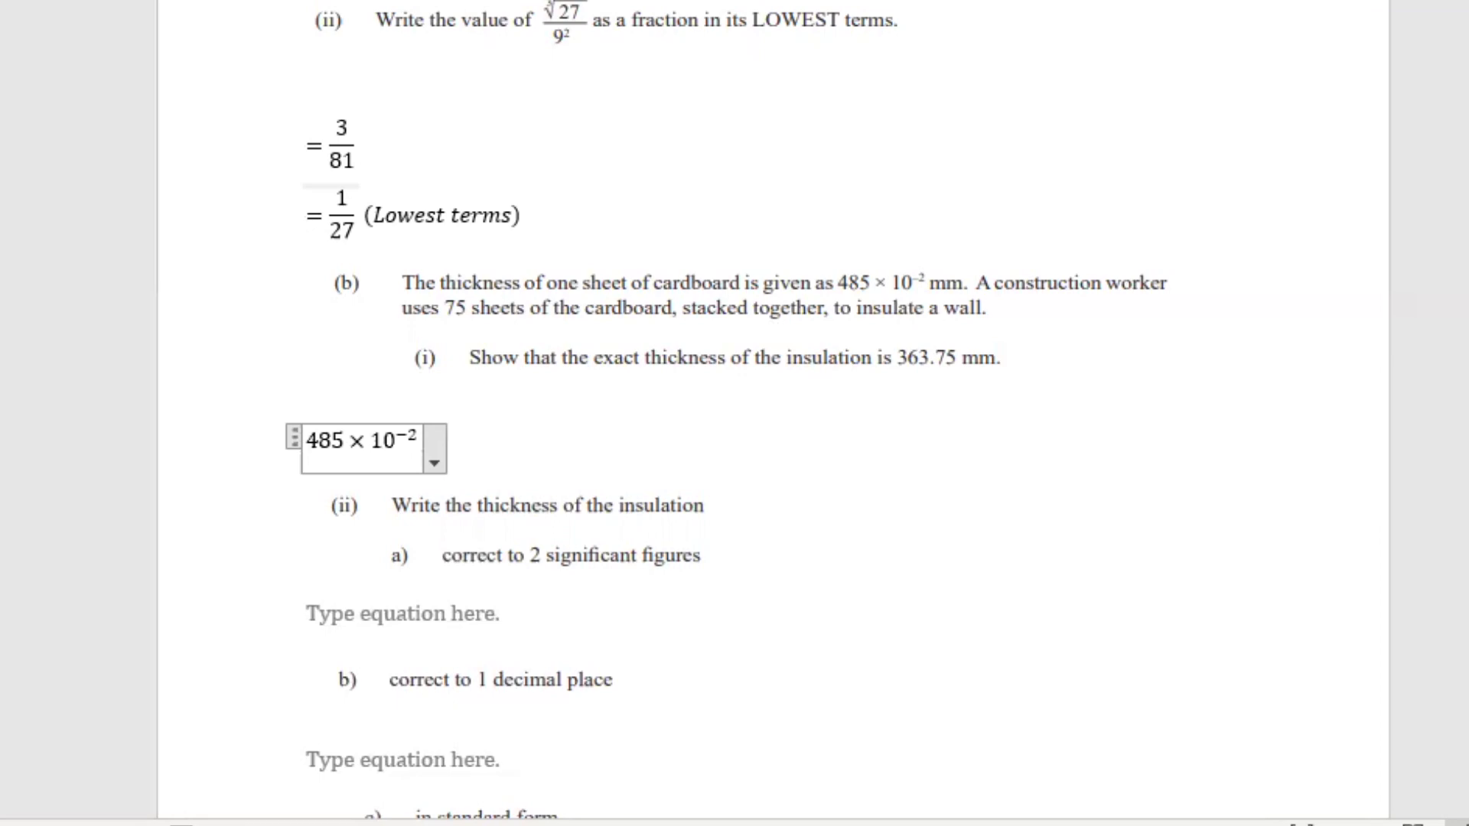
text(imes )
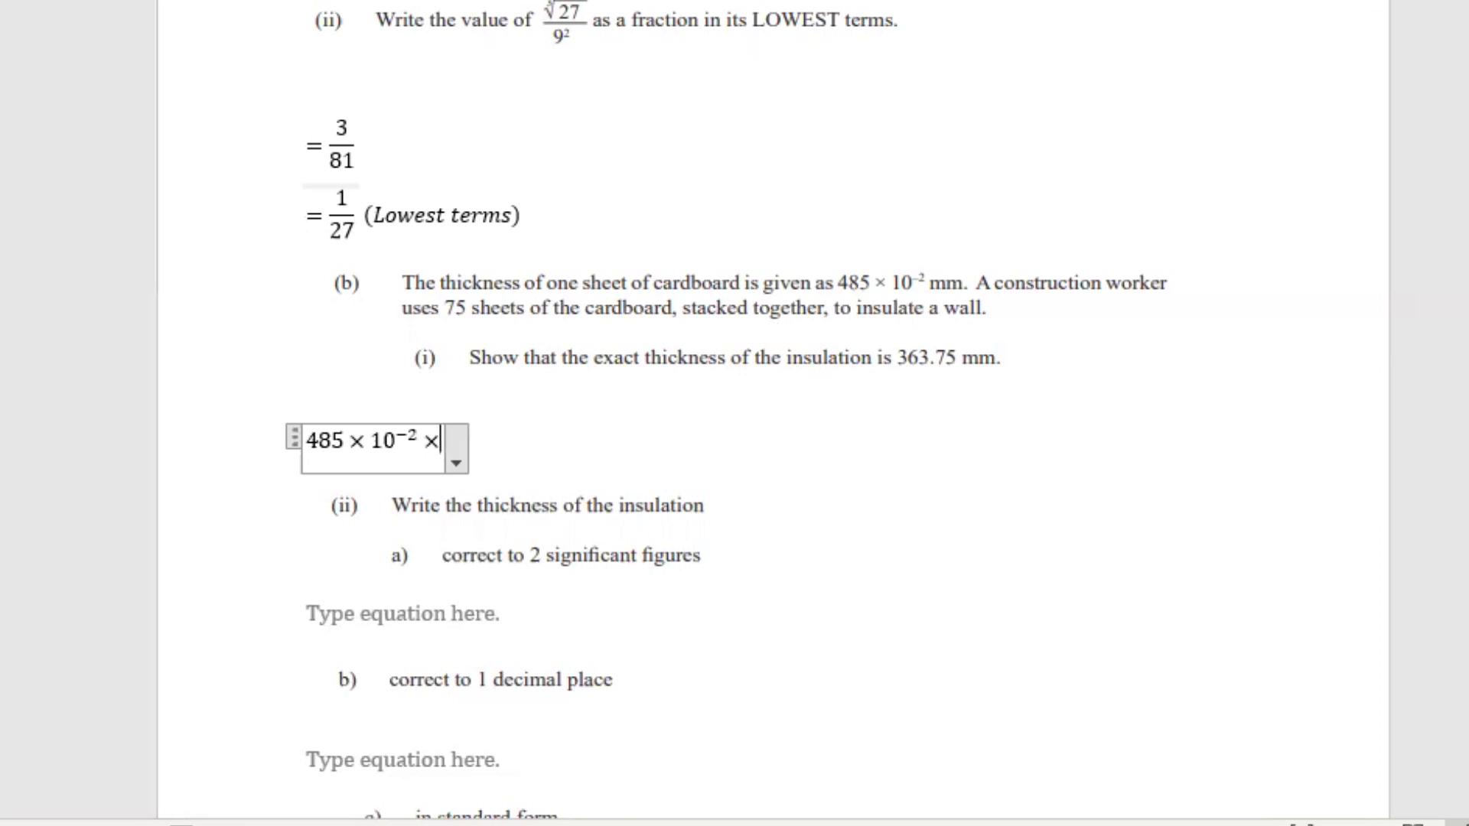
text(75 sheets)
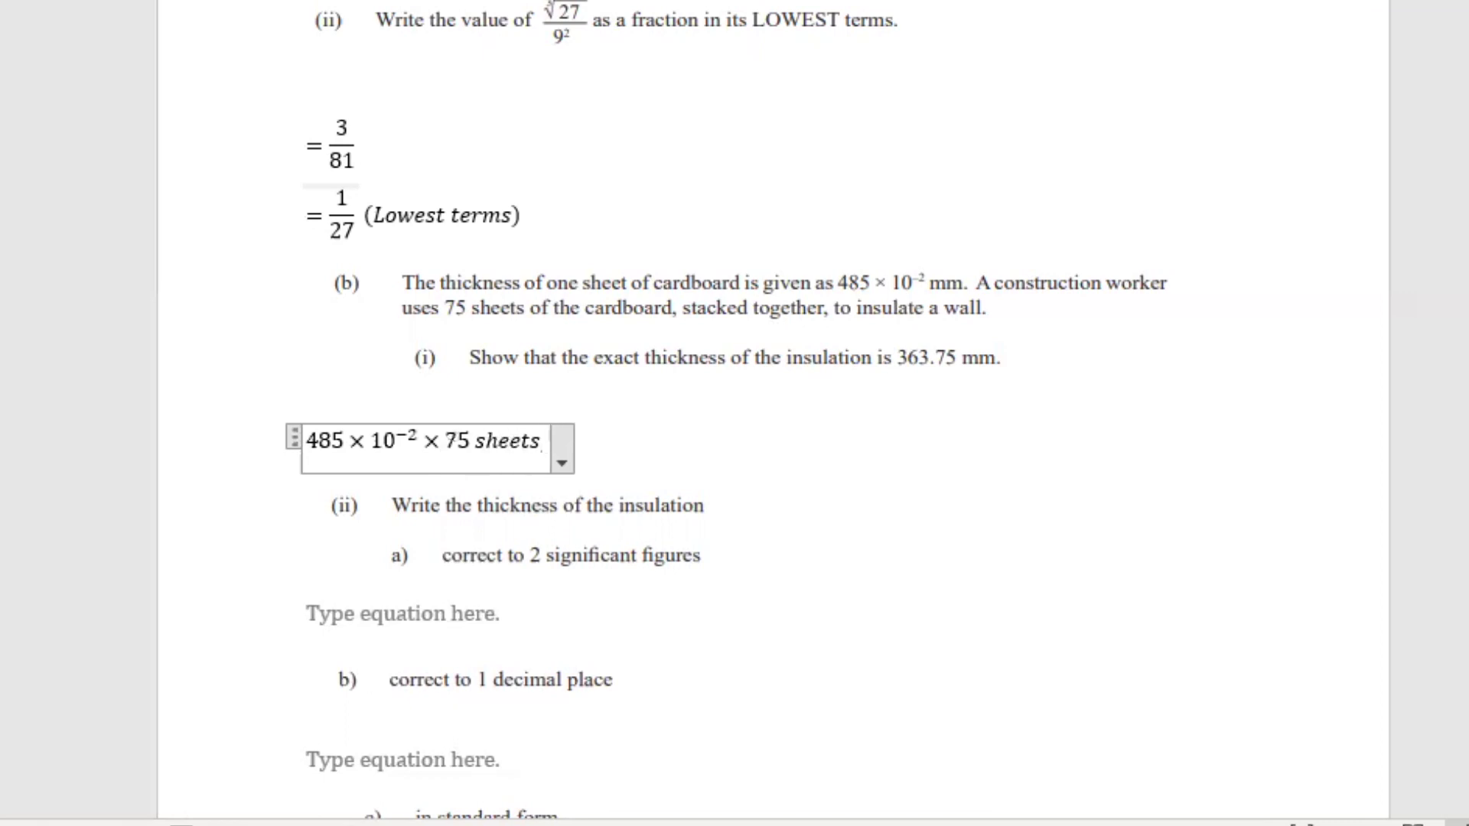
key(Return)
text(=)
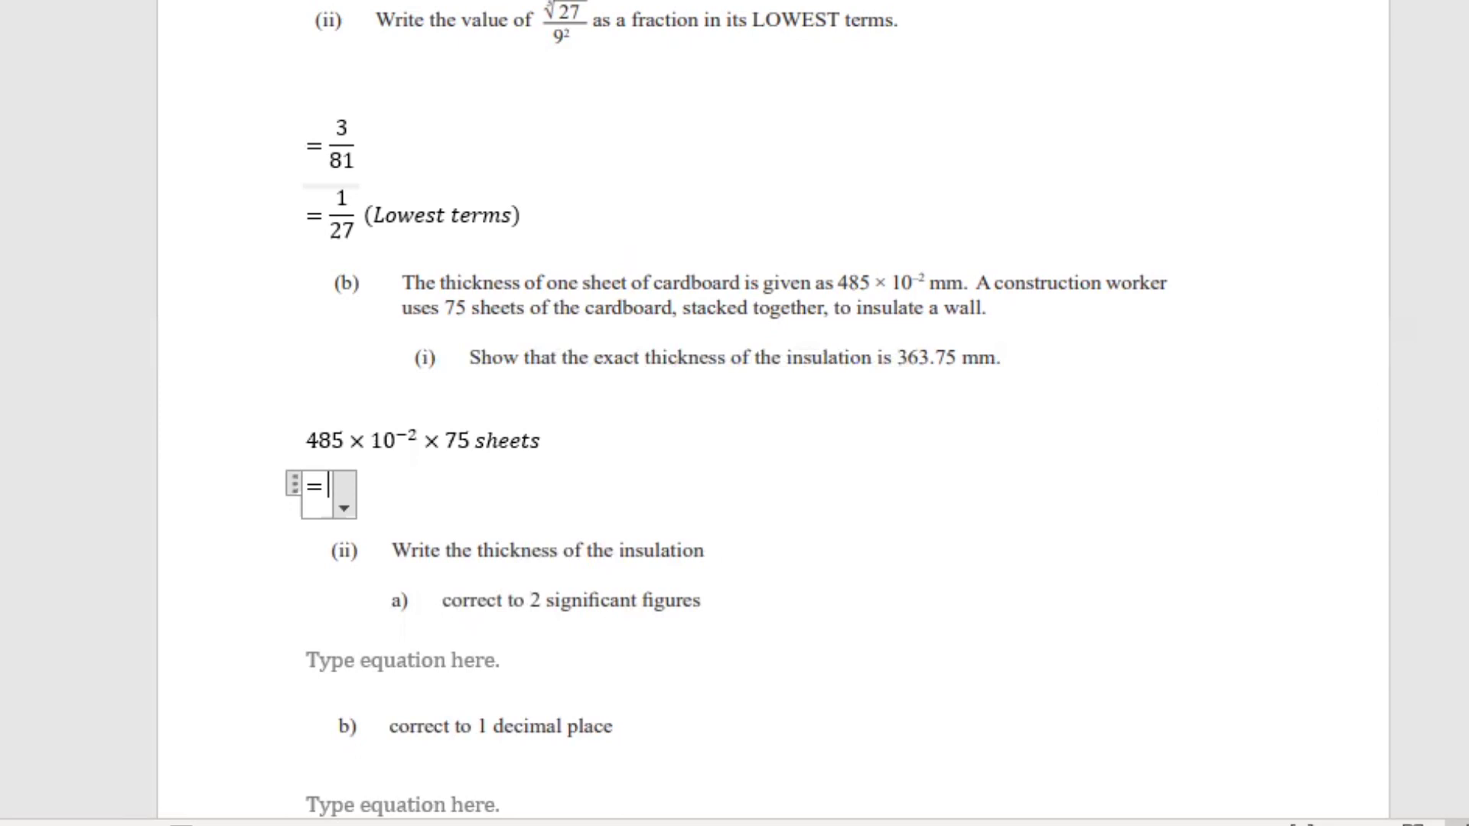
- Continue the working with = 36375 × 10⁻² mm, then = 363.75 mm on a new equation line
text(3)
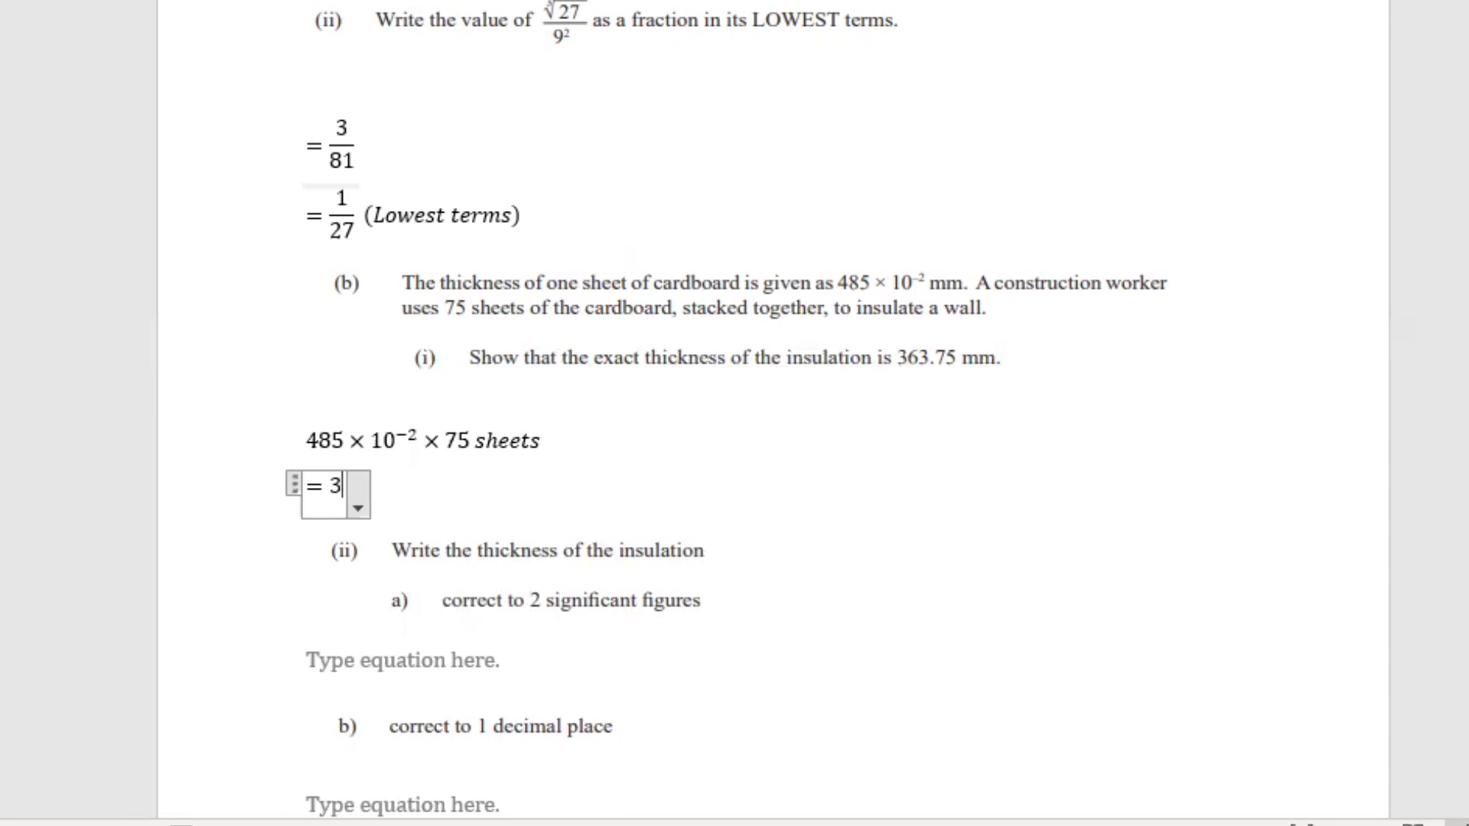
text(6)
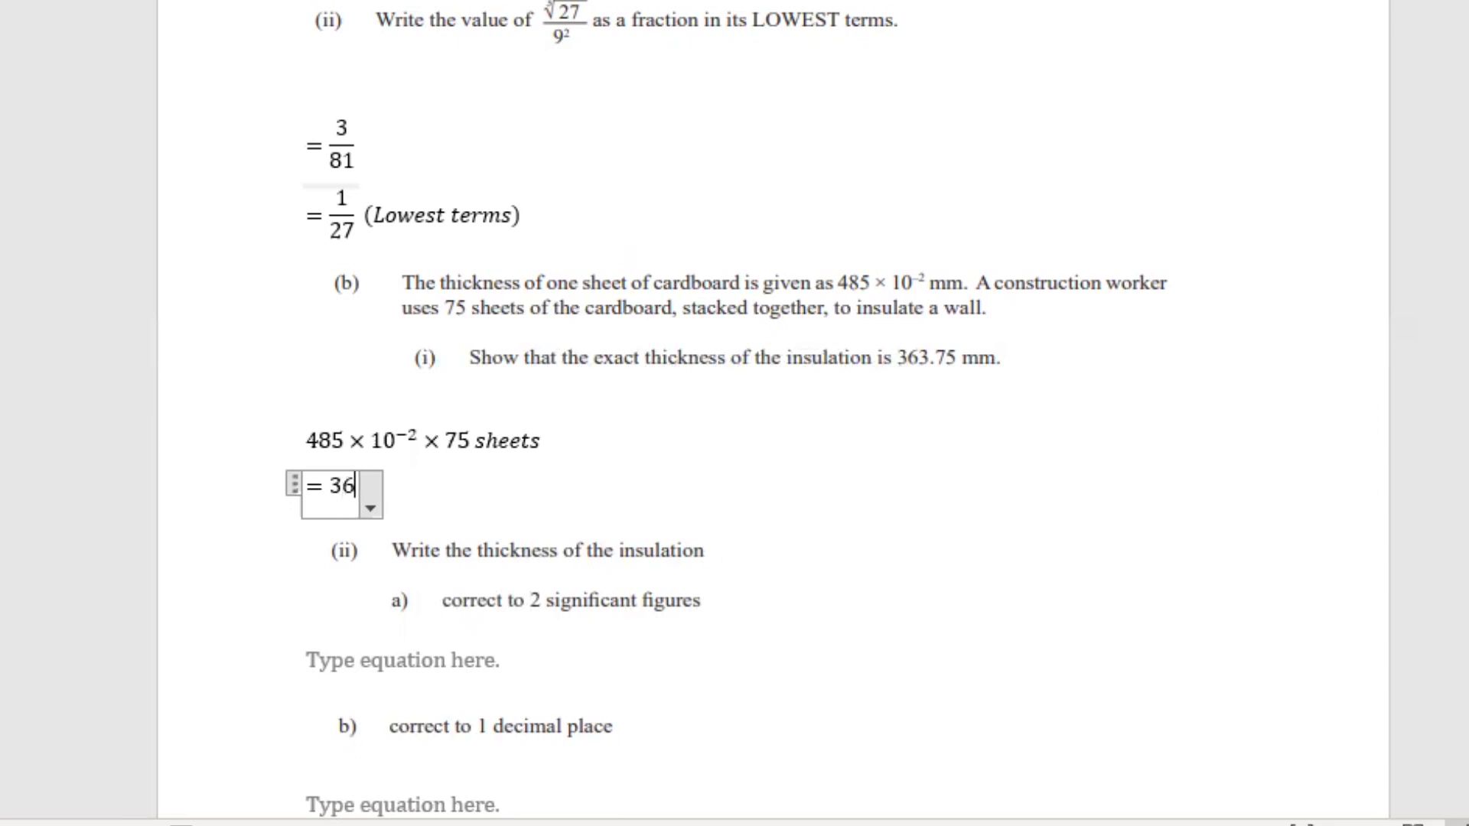
text(375)
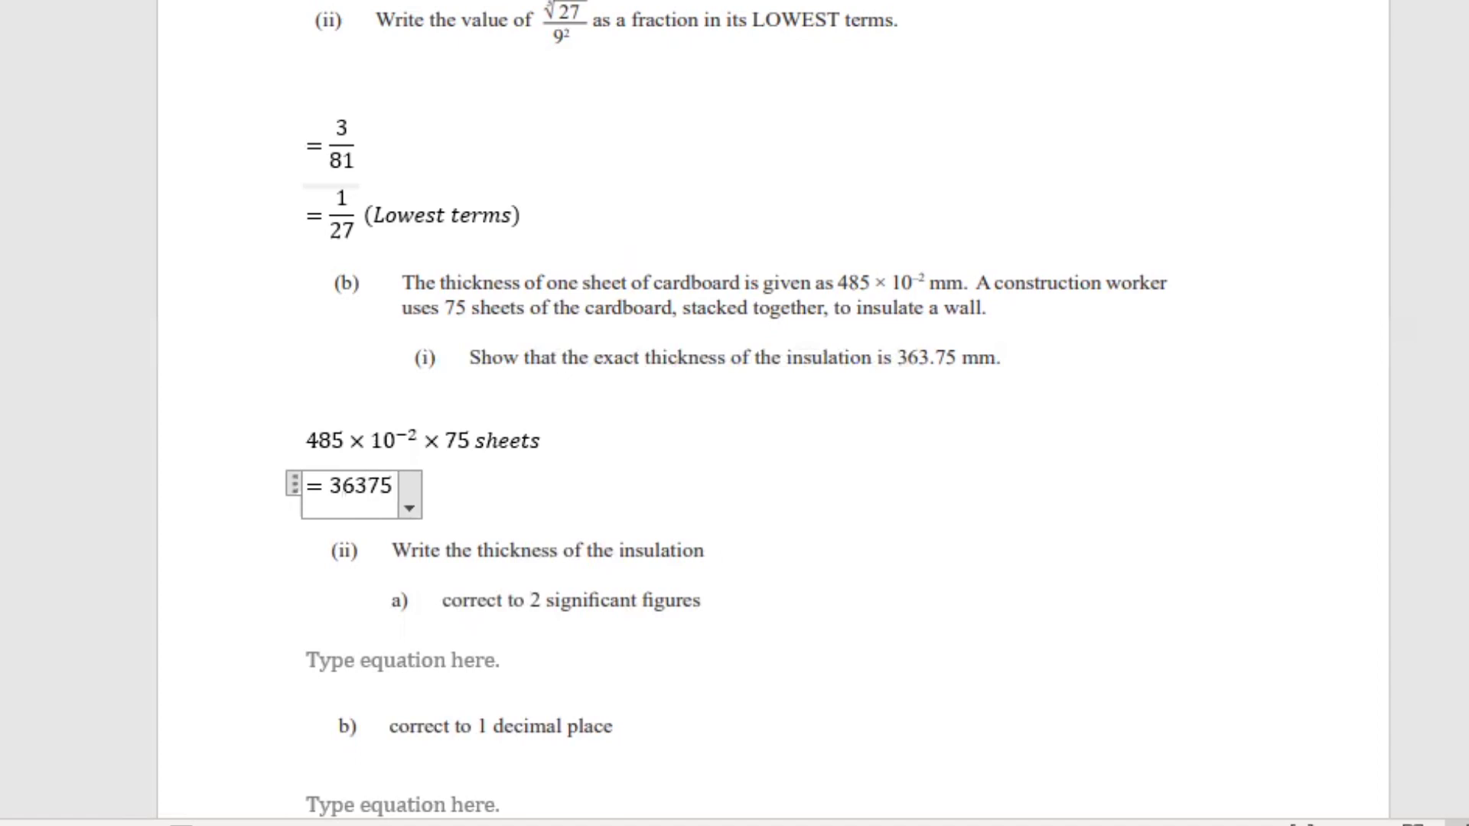
text(	imes 10)
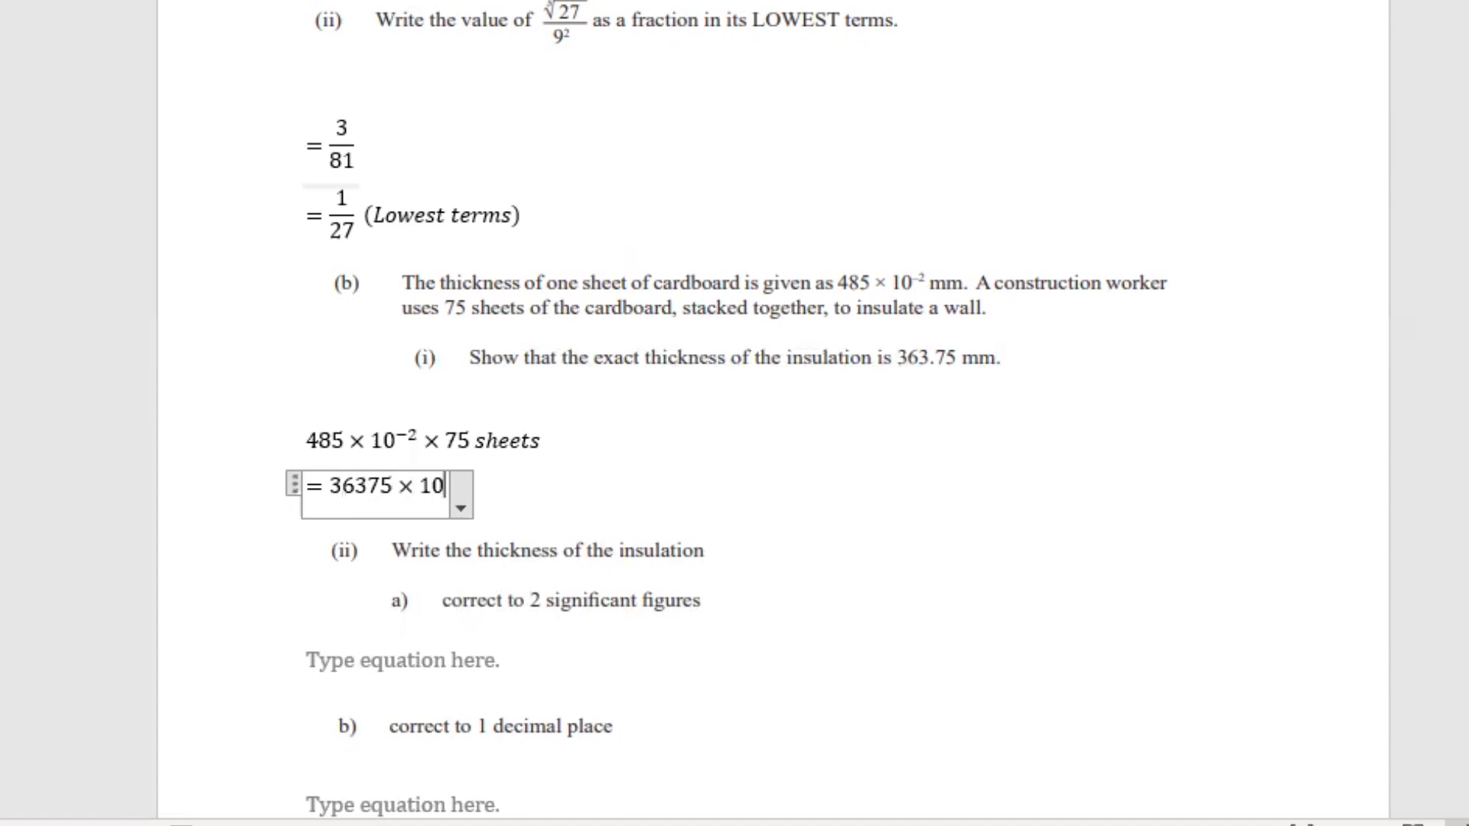
text(^-2)
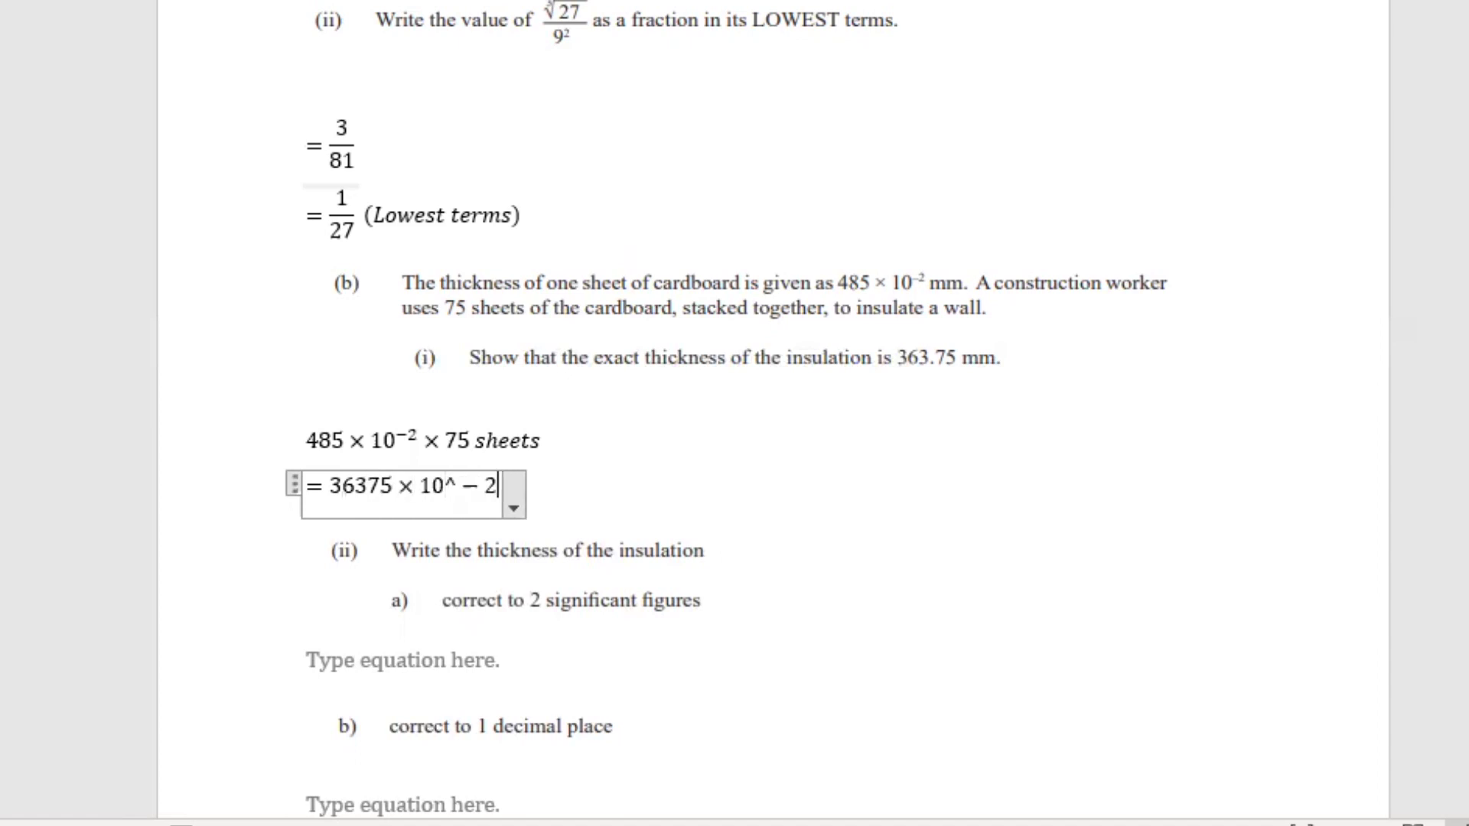
text( mm)
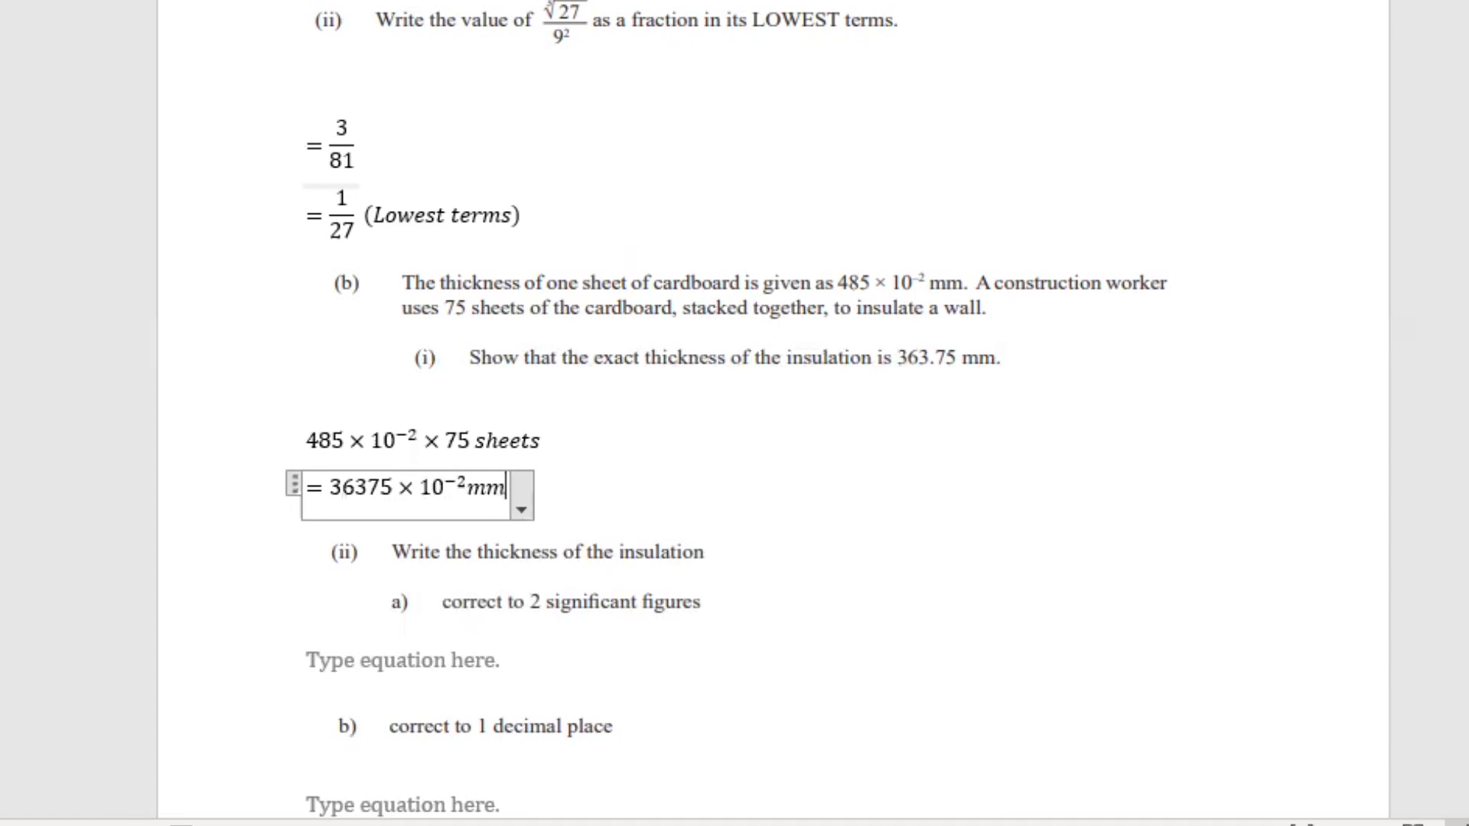
key(Return)
key(alt+equal)
text(=)
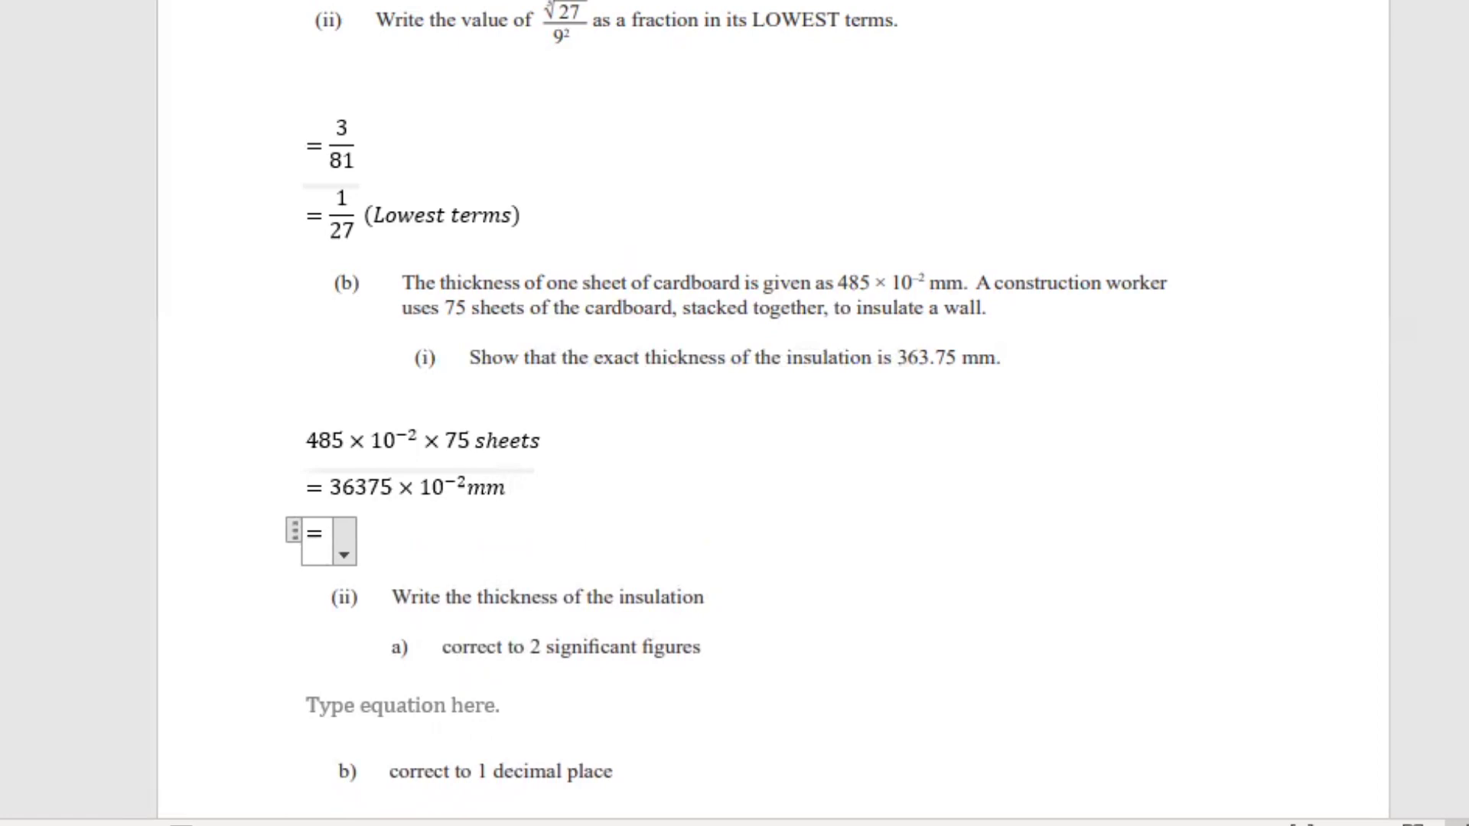
text(363.75 mm^)
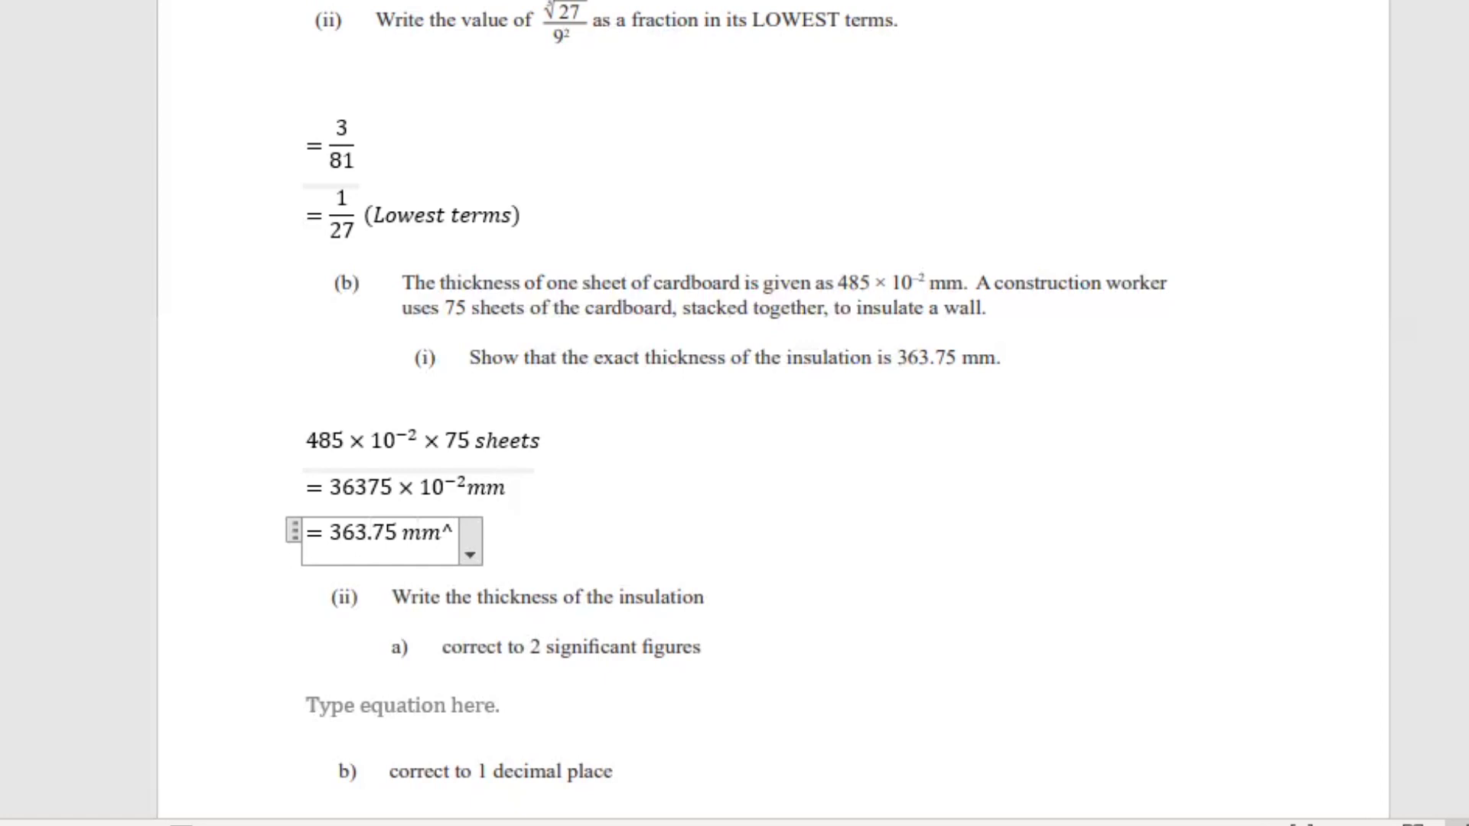
key(BackSpace)
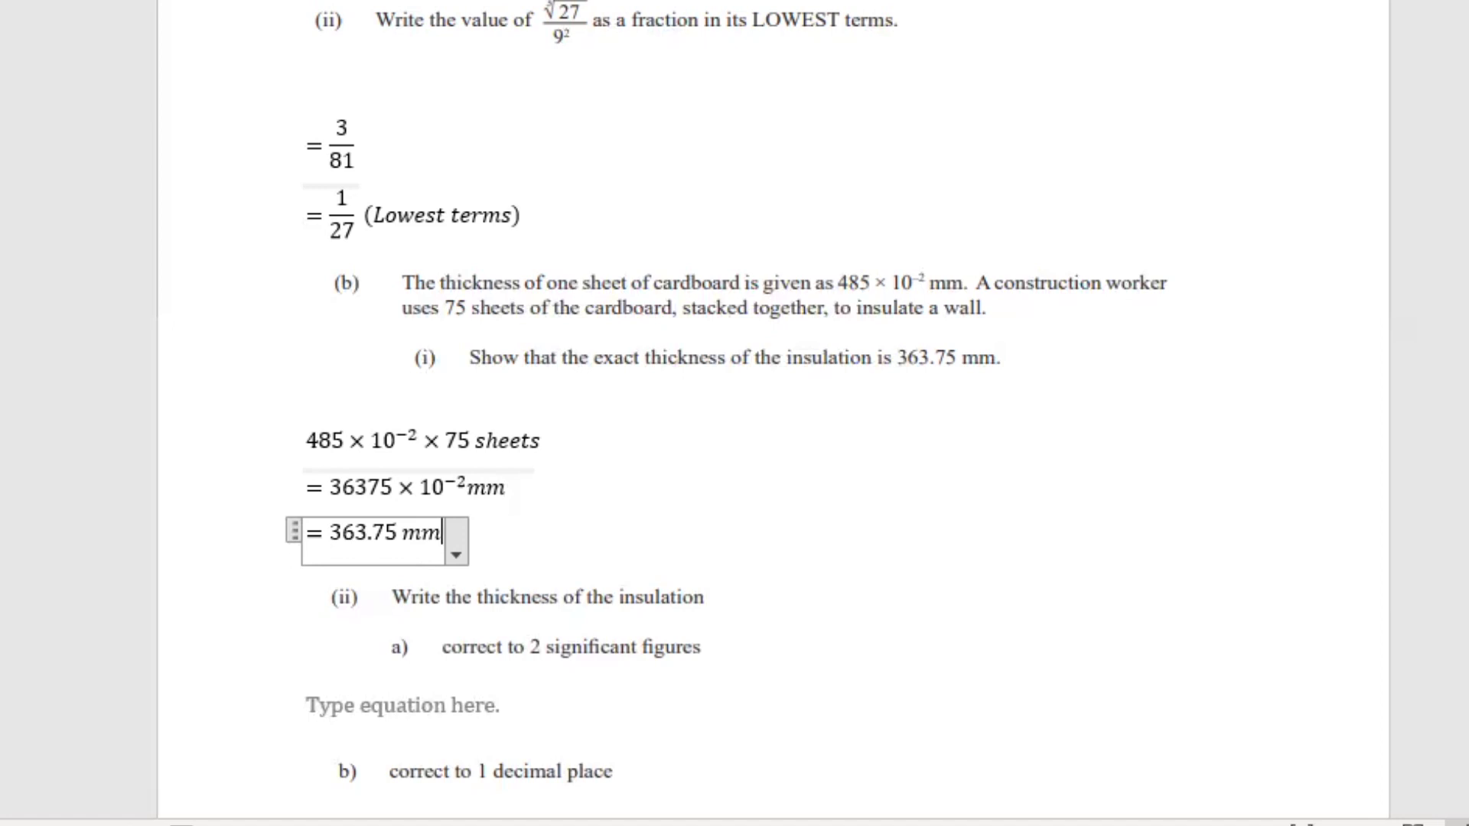
click(462, 704)
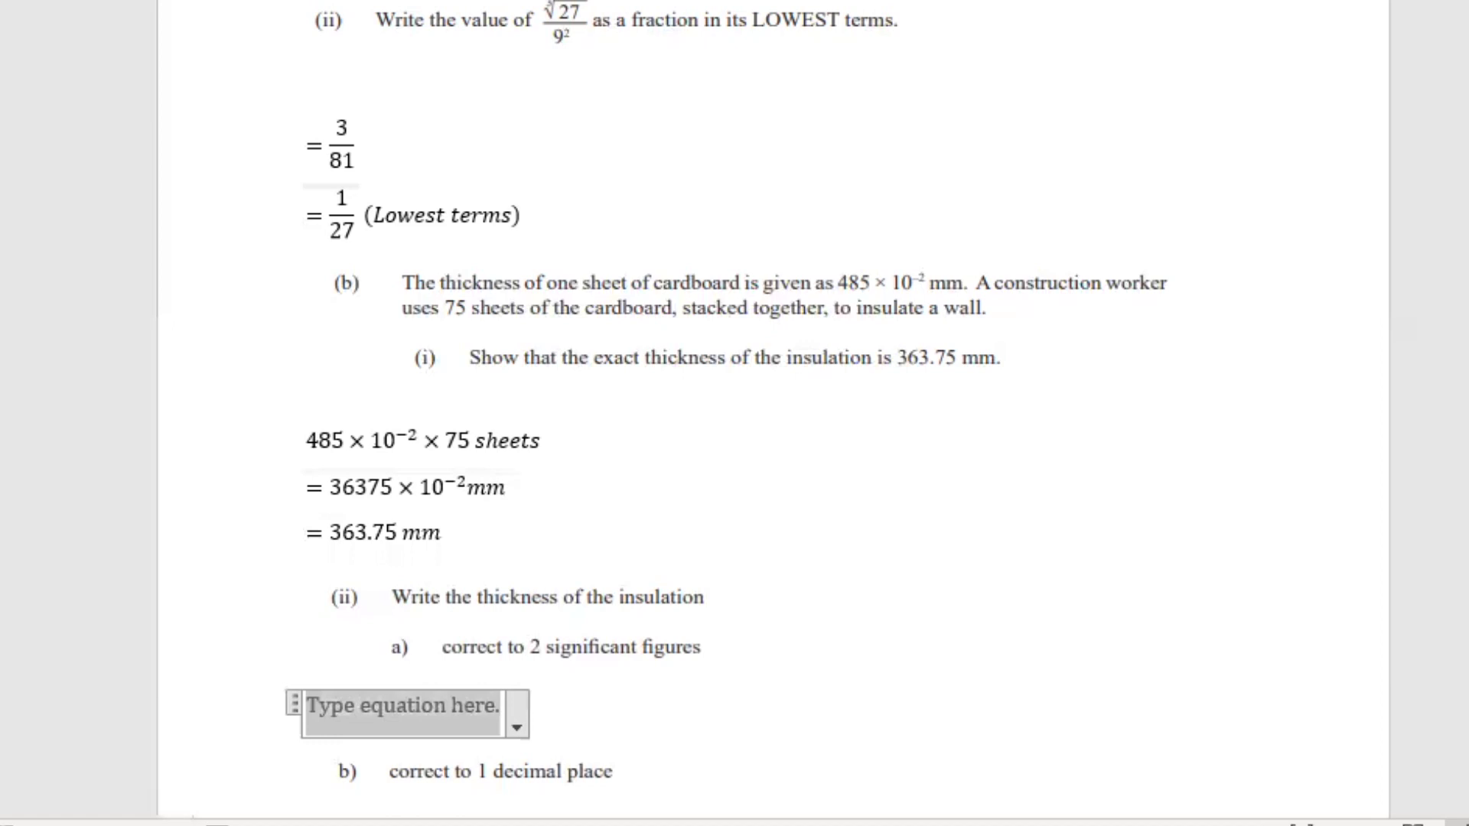
- Answer part a) as 360 mm (2 sig fig)
scroll(735, 413, down, 4)
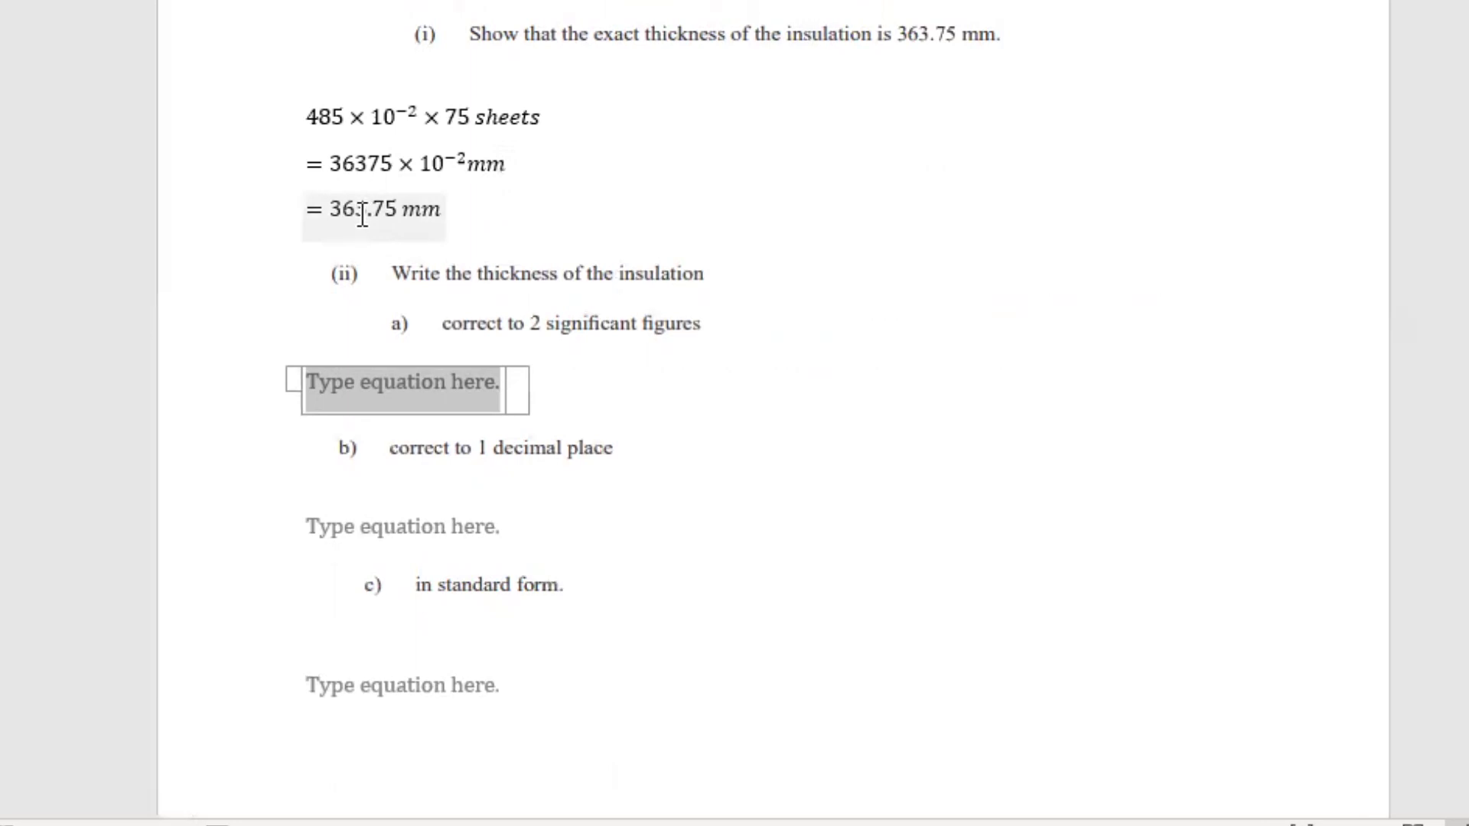
text(360)
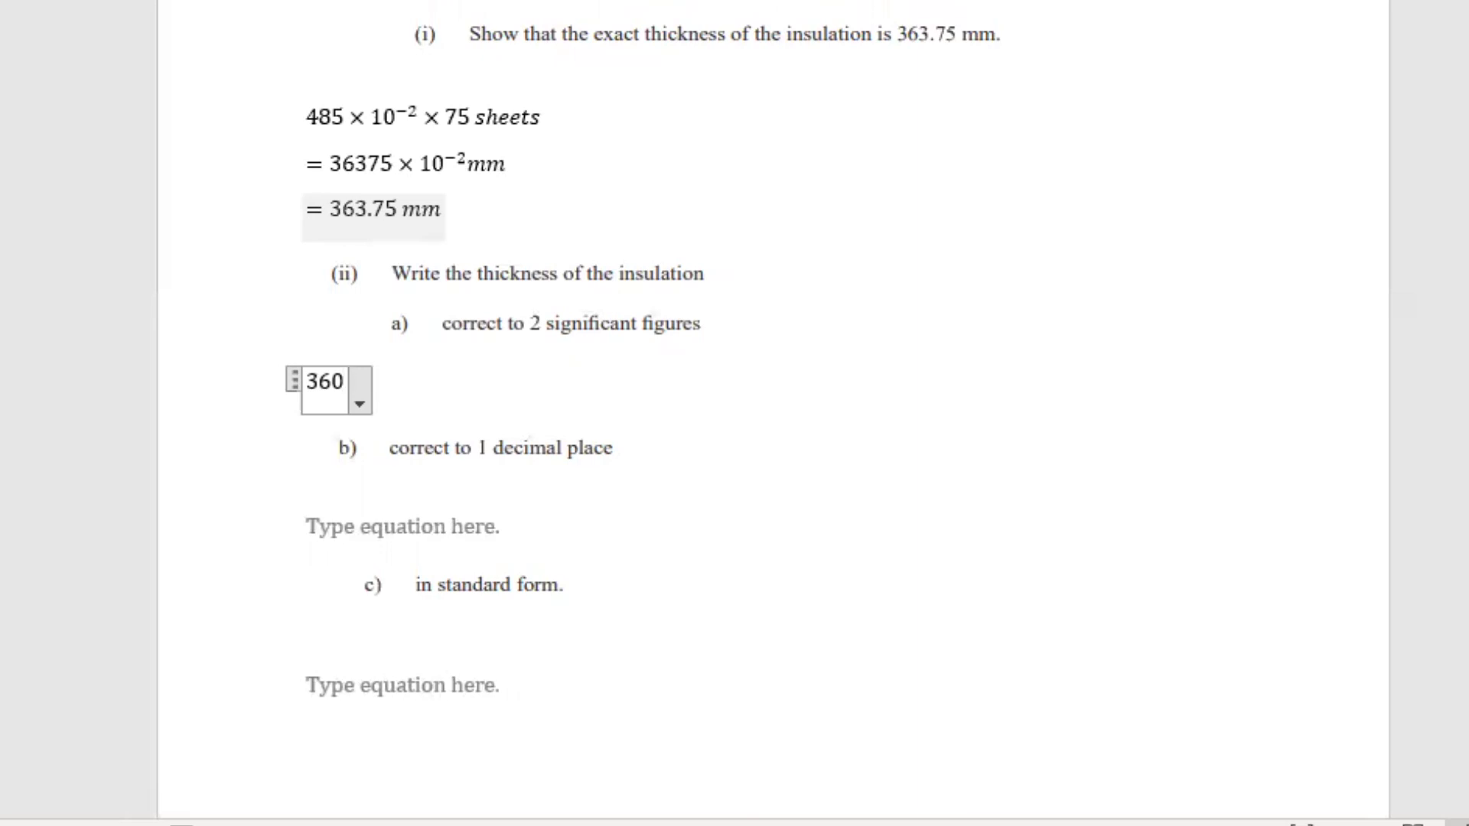
text(mm)
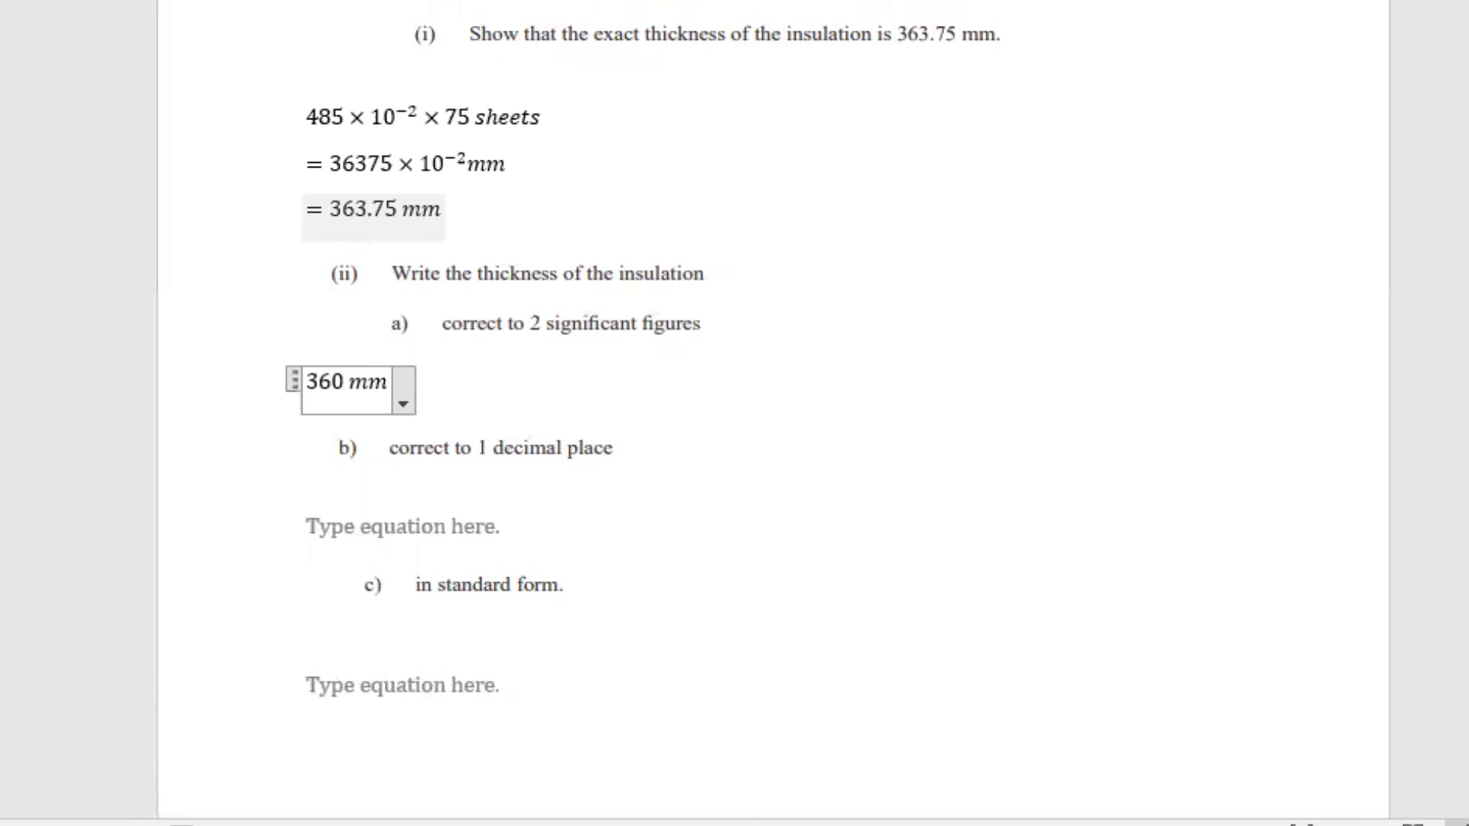
text( (2)
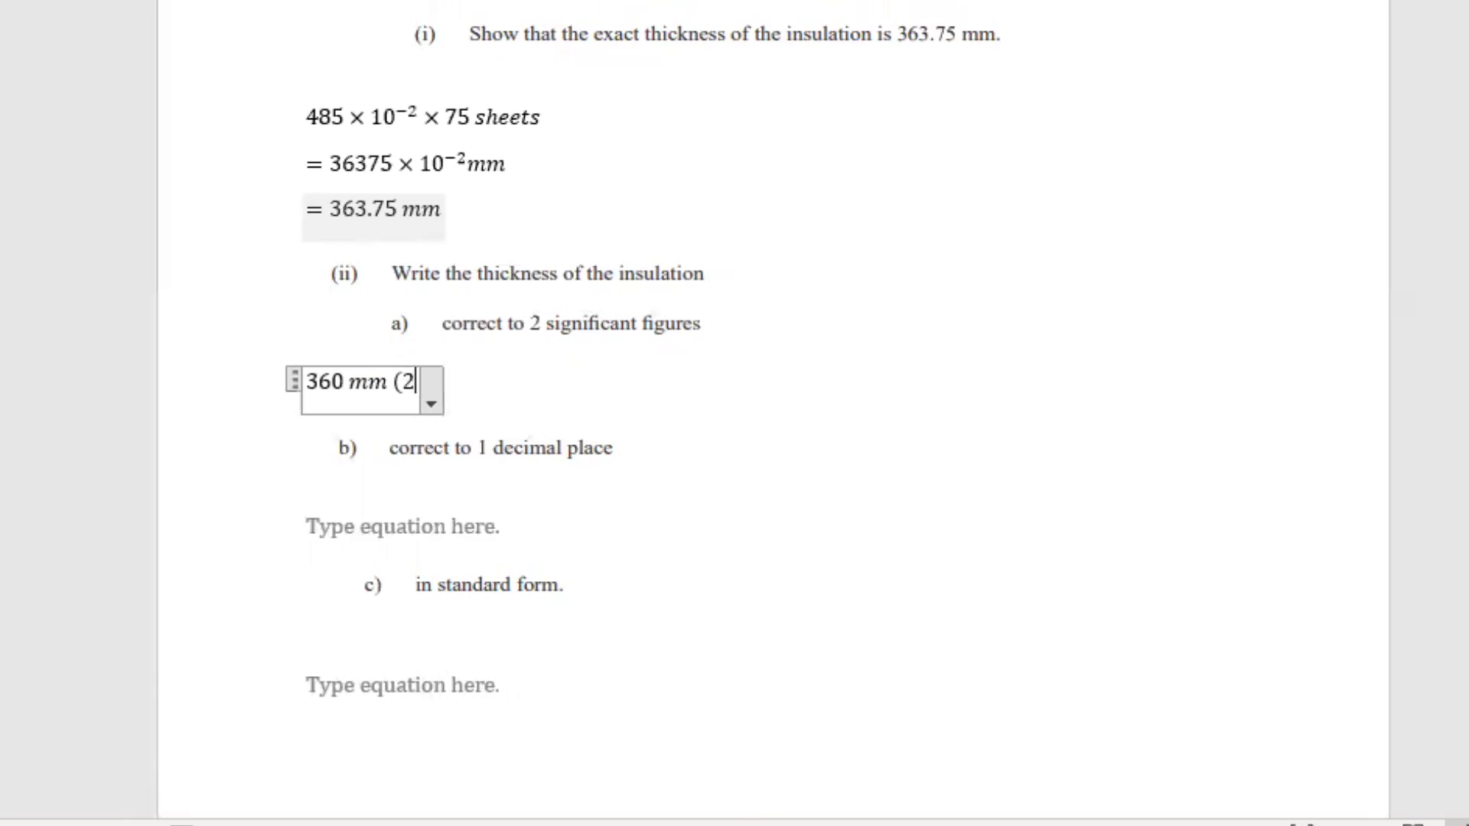
text( sig fig))
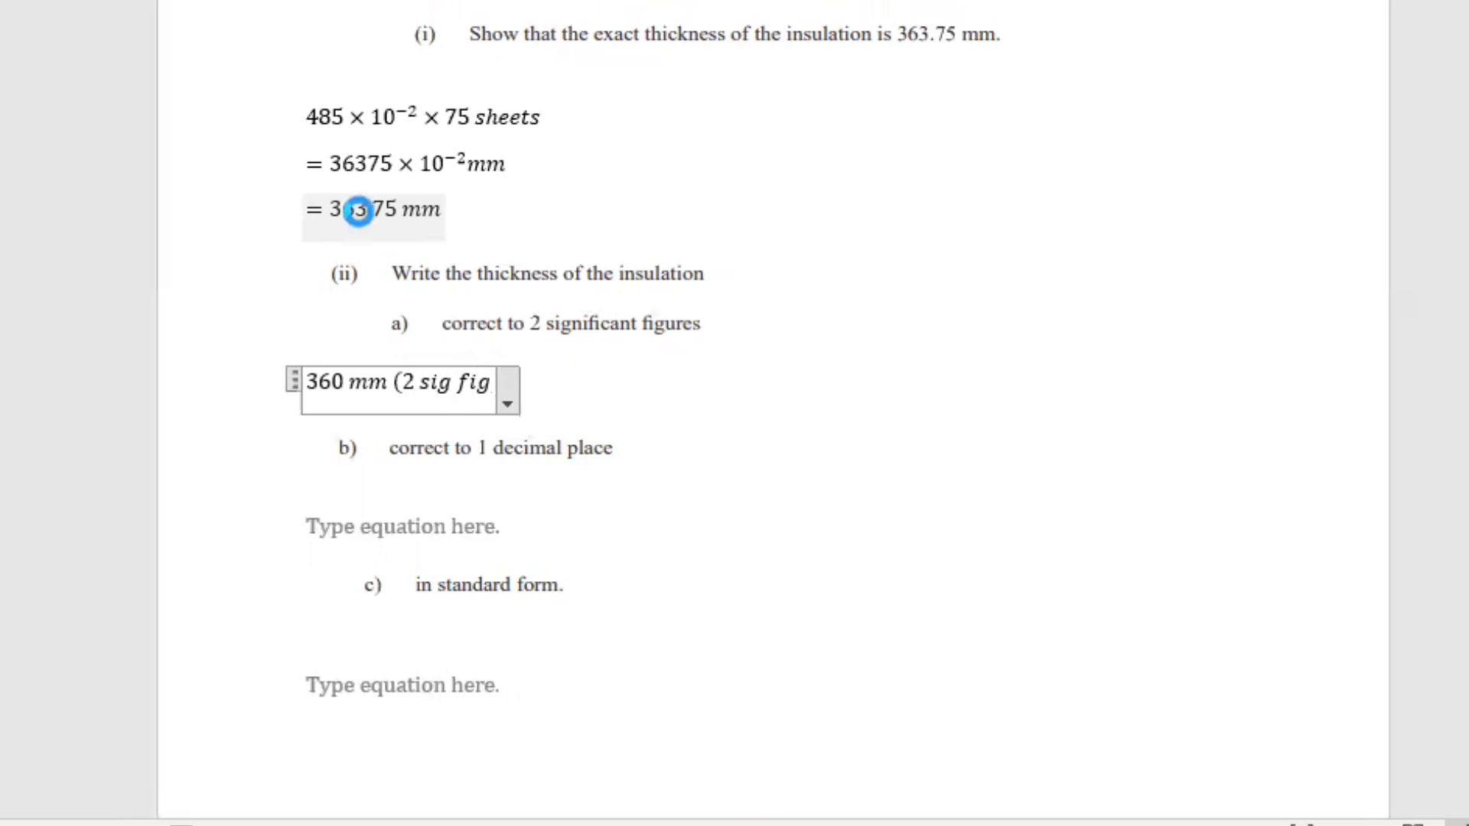
click(425, 532)
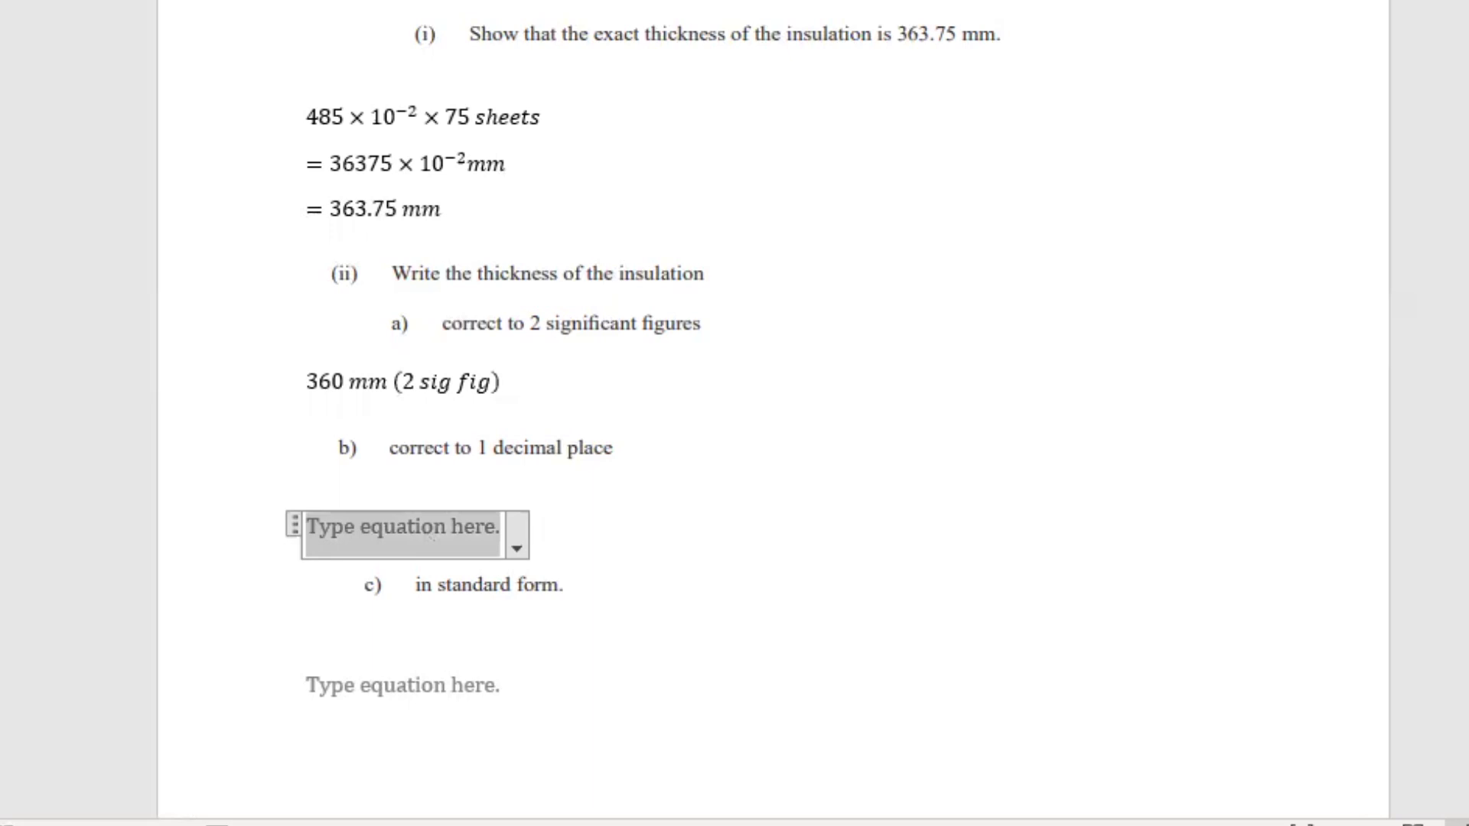
- Answer part b) as 363.8 mm (1d.p) and move to the part c) placeholder
text(363)
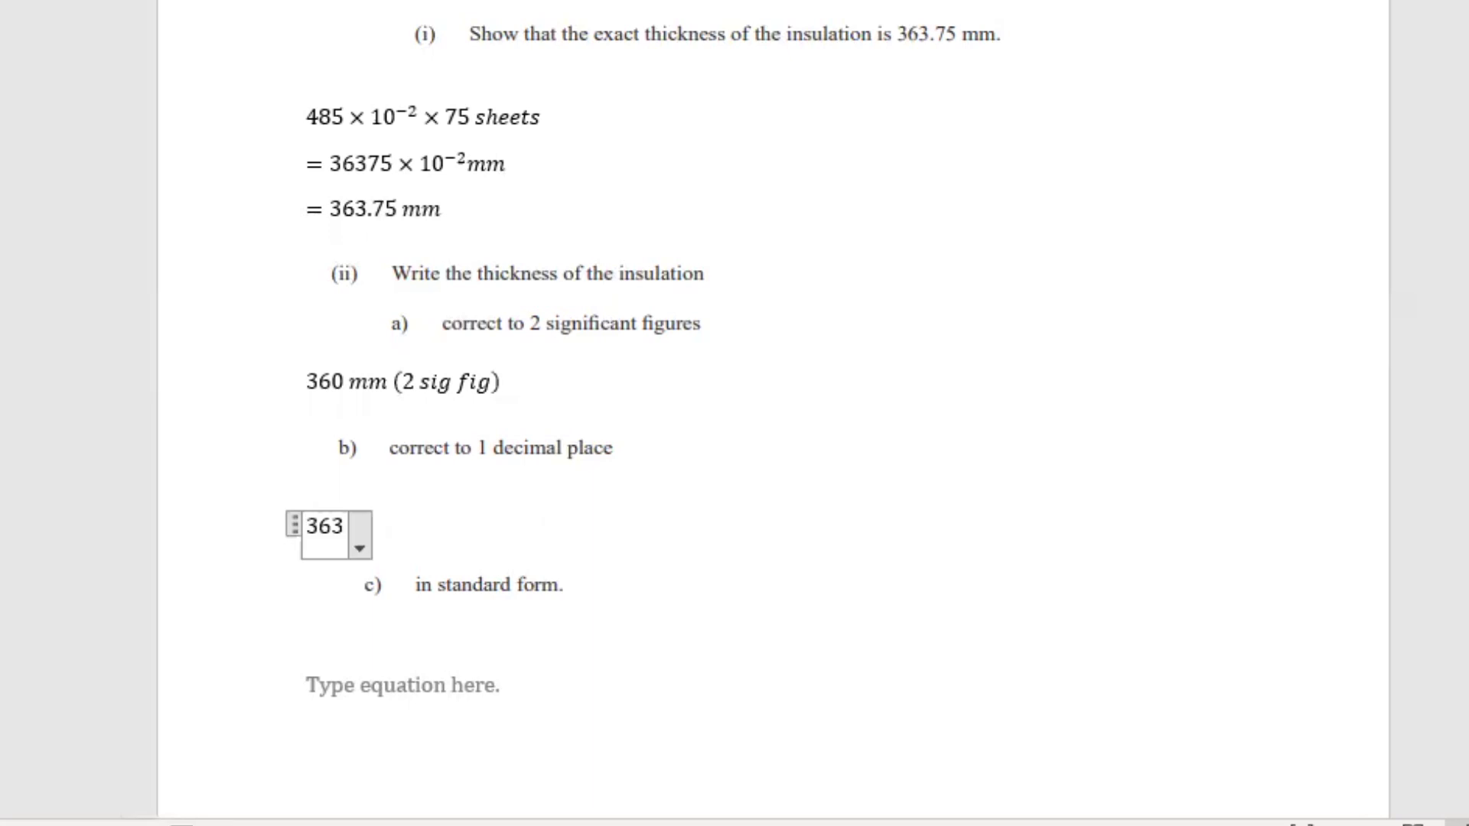
text(.)
text(8 mm )
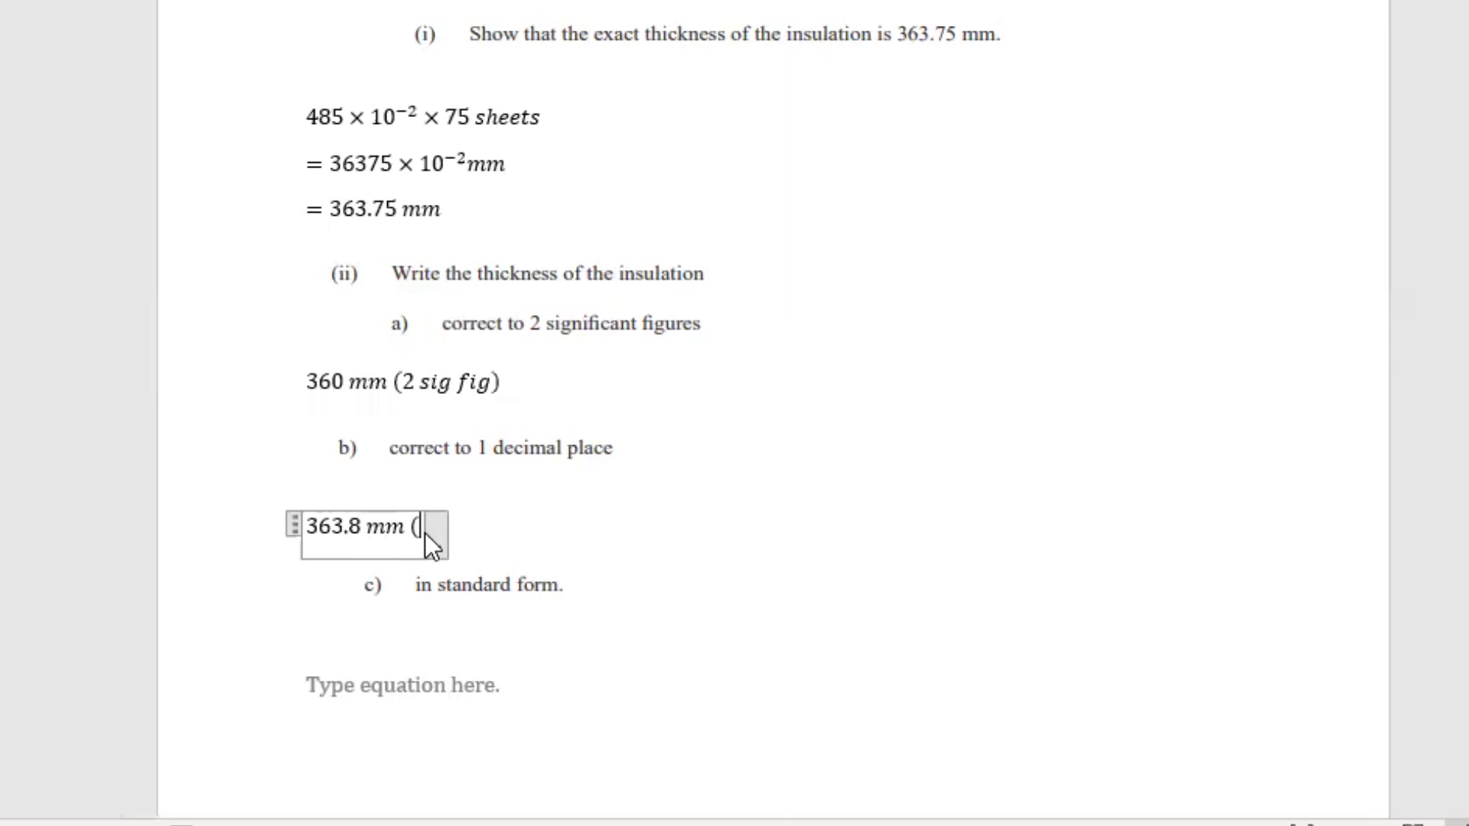
text((1)
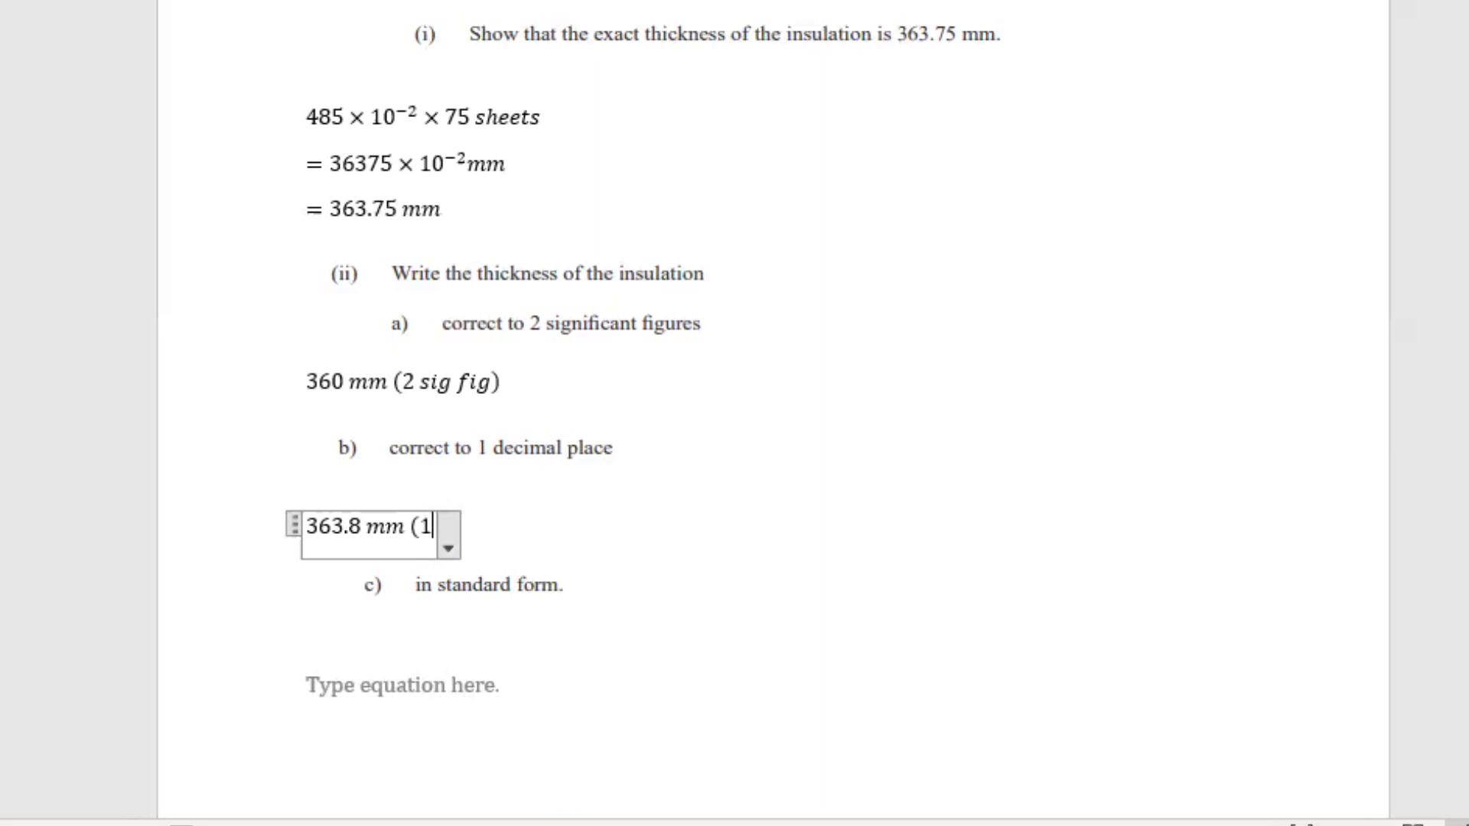
text(d.p)
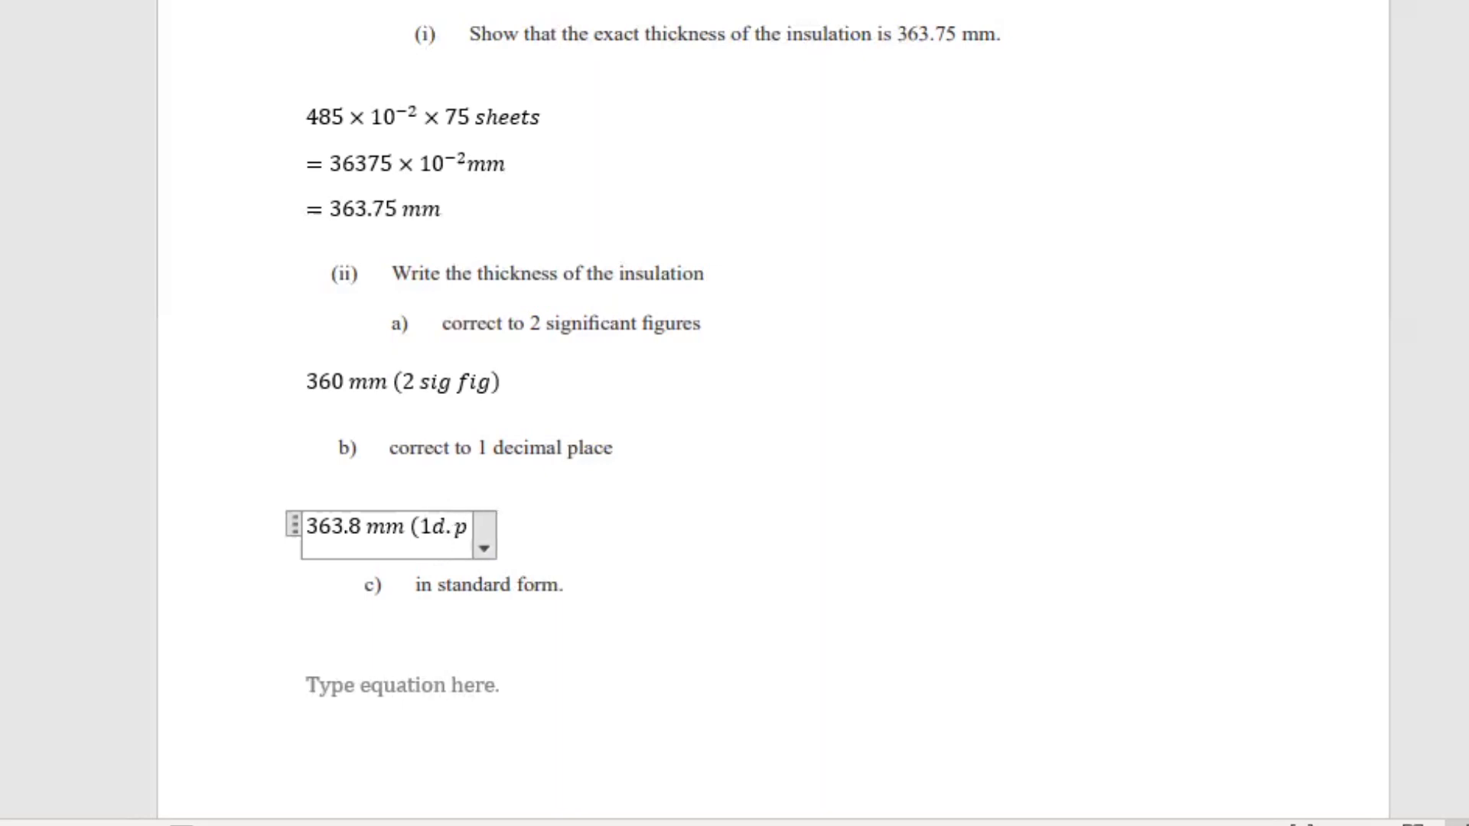
text())
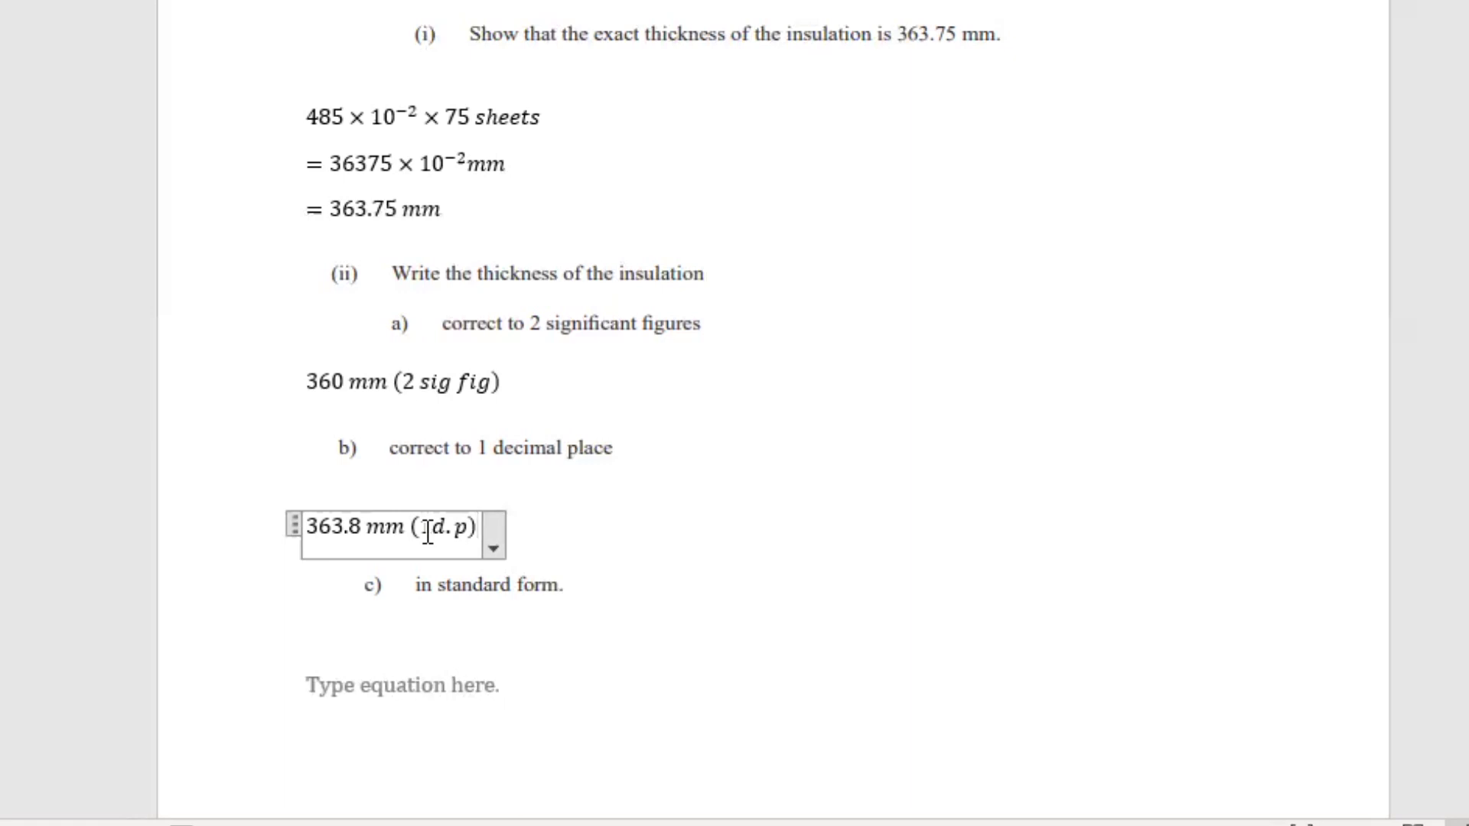
click(446, 708)
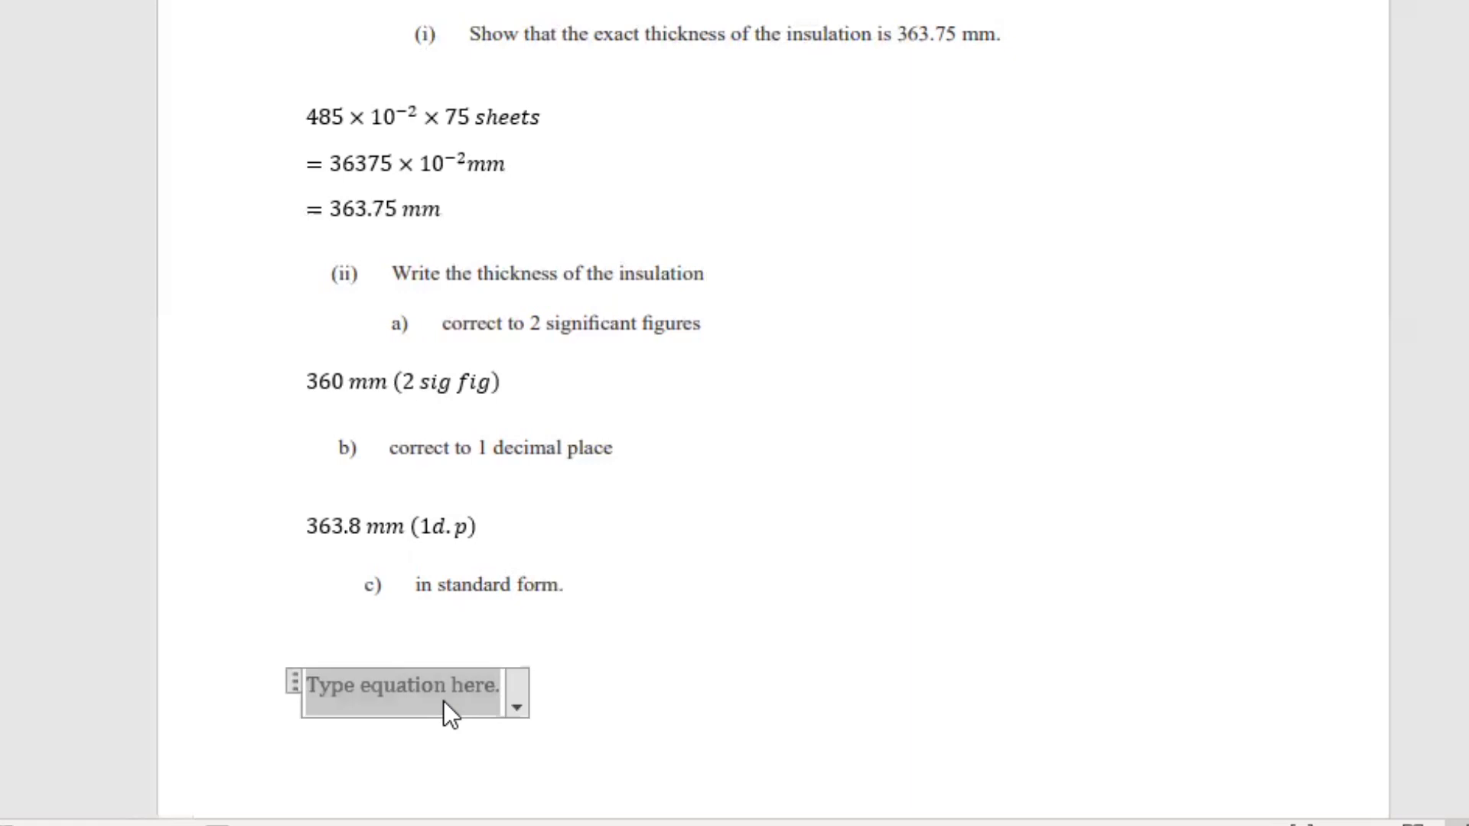